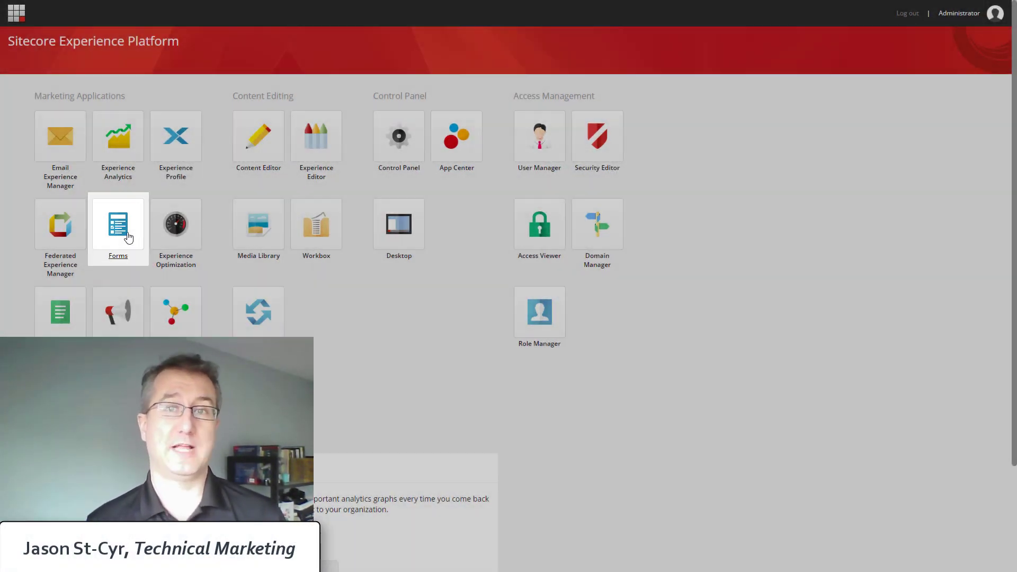
# Step: Open the Forms app from the Launchpad to view the empty All forms list
pyautogui.click(128, 237)
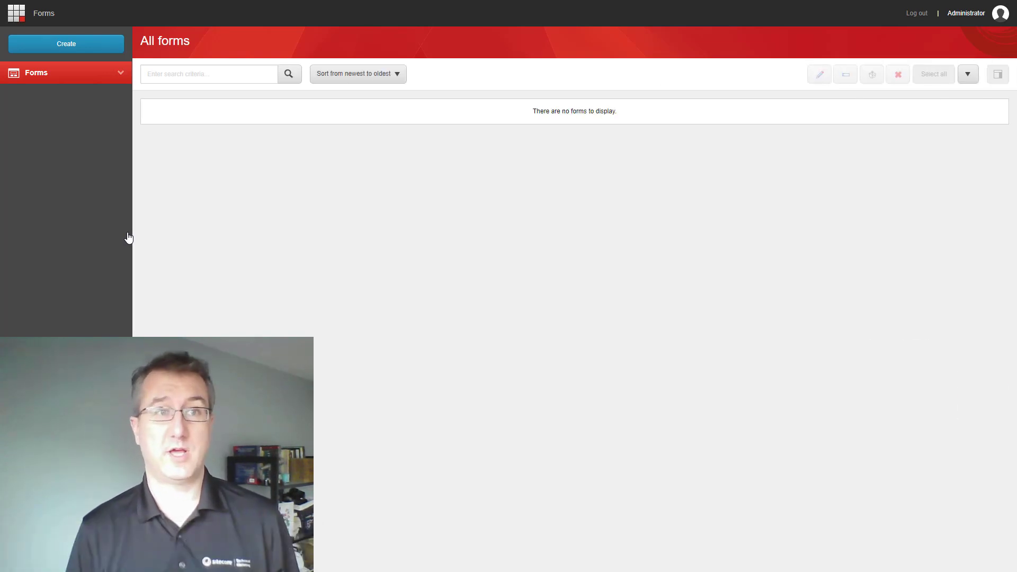
# Step: Create a new form from the Blank form template
pyautogui.click(63, 46)
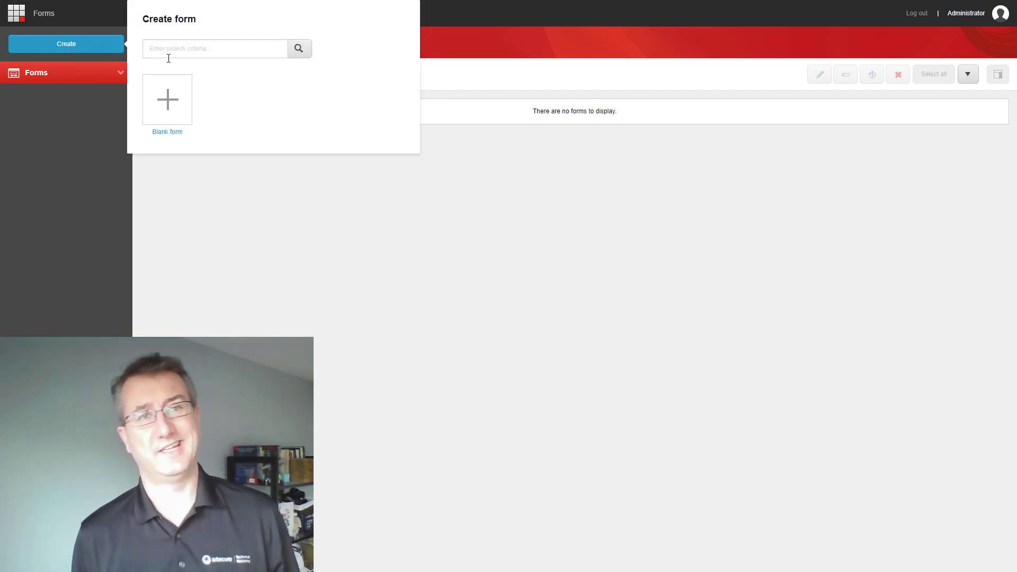
pyautogui.click(169, 108)
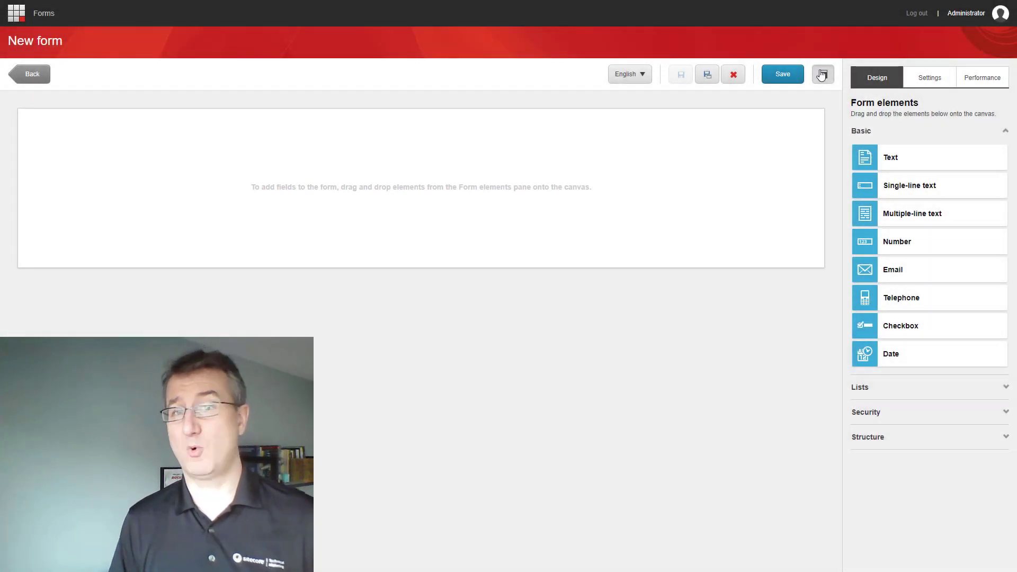
# Step: Toggle the form elements panel and browse the Basic, Lists, Security and Structure categories
pyautogui.click(822, 74)
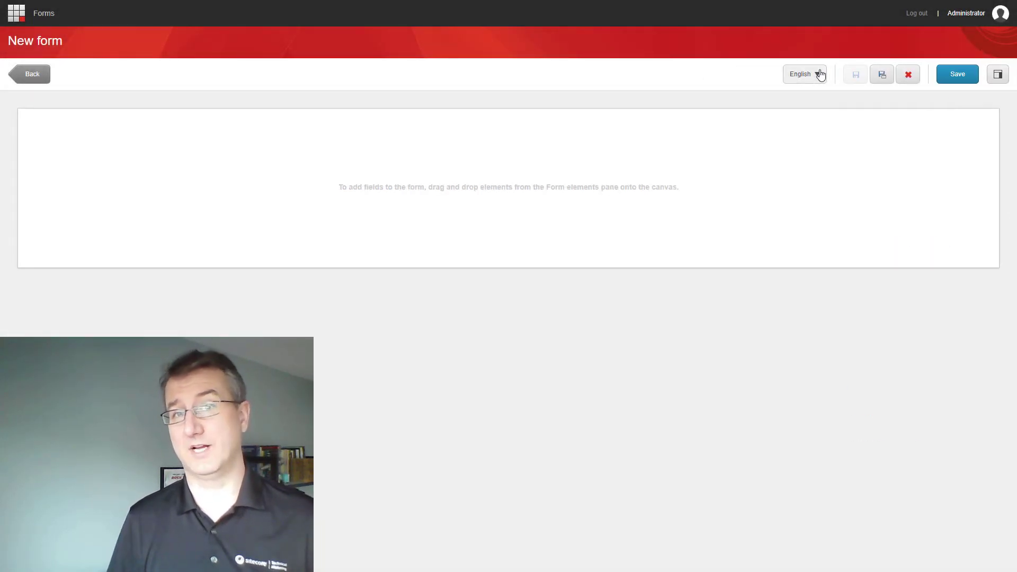
pyautogui.click(998, 77)
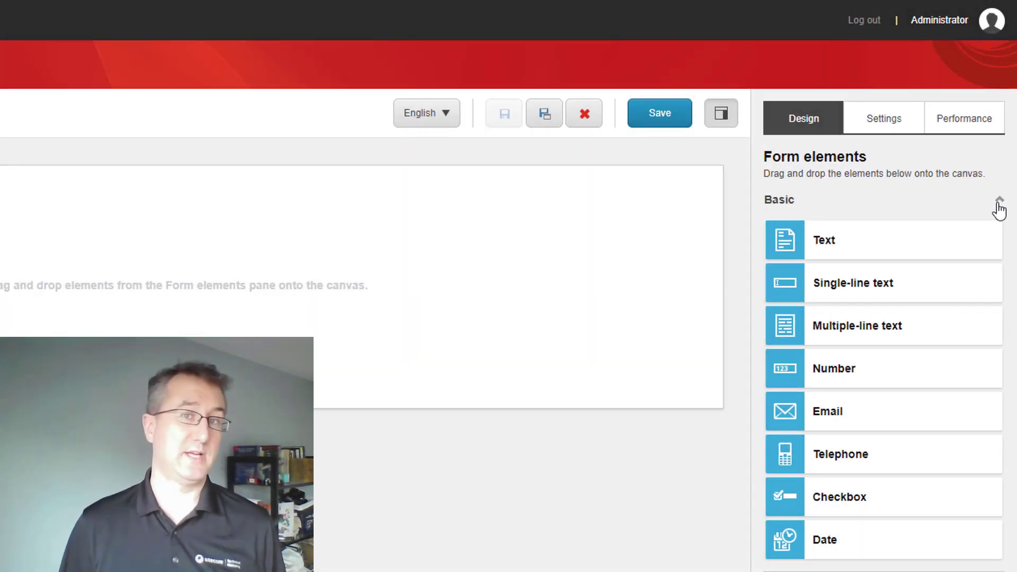
pyautogui.click(999, 209)
pyautogui.click(996, 239)
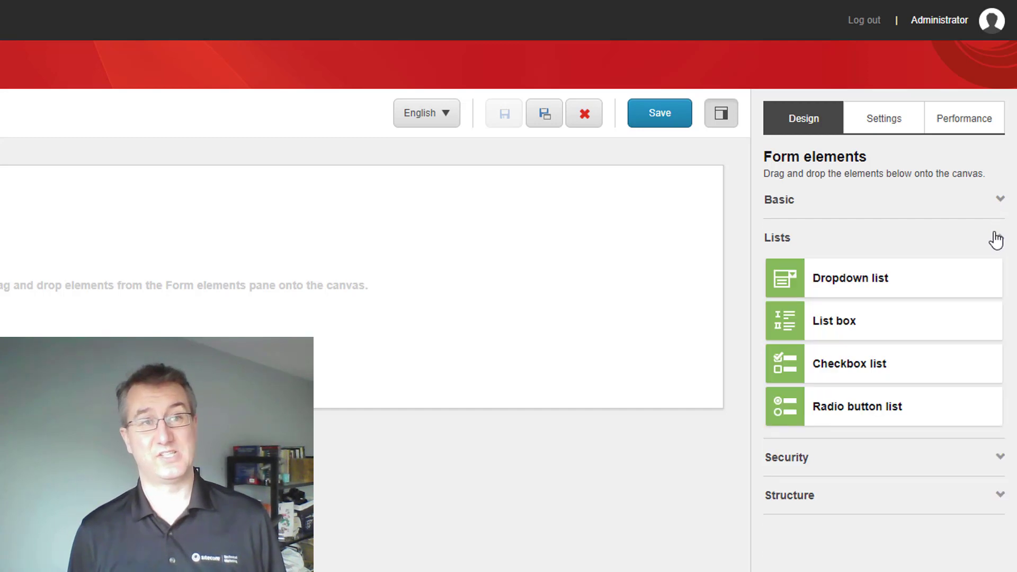
pyautogui.click(996, 238)
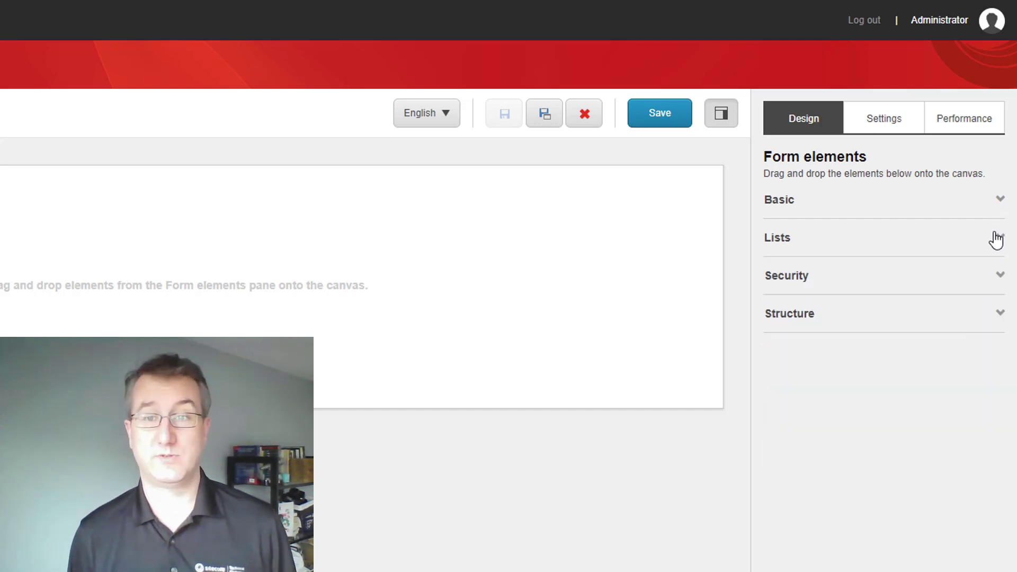
pyautogui.click(988, 286)
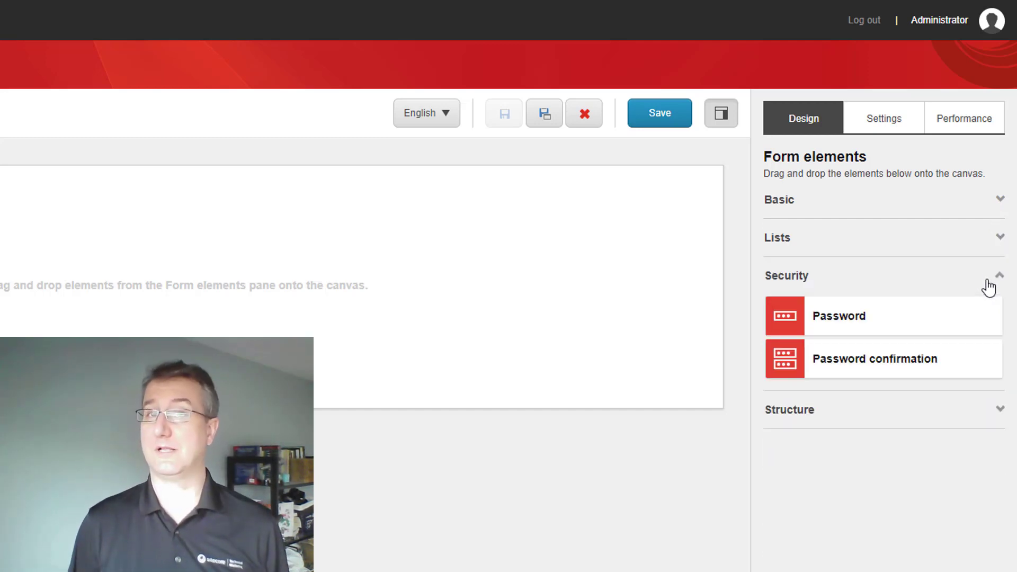
pyautogui.click(988, 286)
pyautogui.click(951, 327)
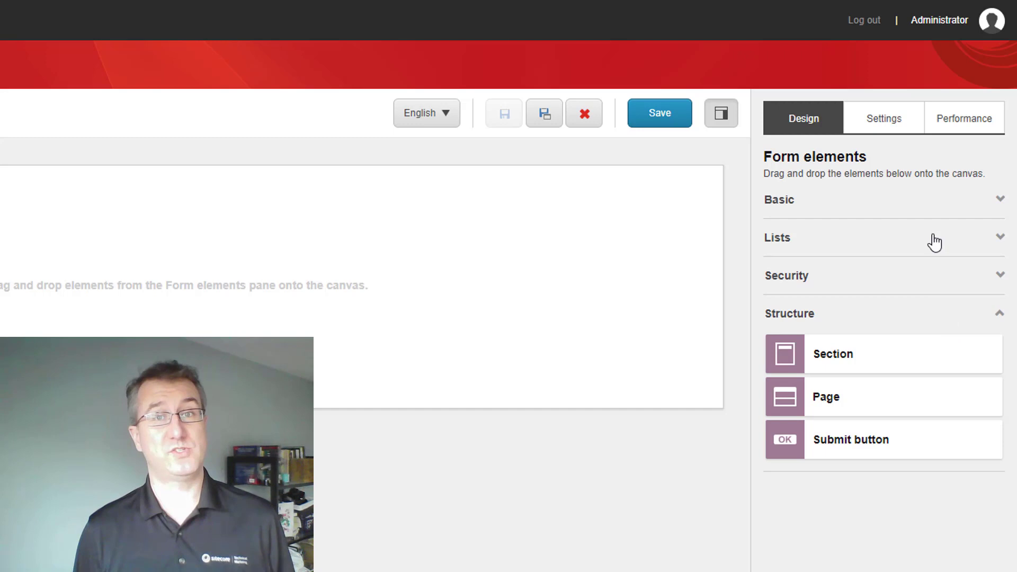
# Step: Check the form's Settings and Performance tabs, then return to the Basic elements list
pyautogui.click(904, 118)
pyautogui.click(959, 118)
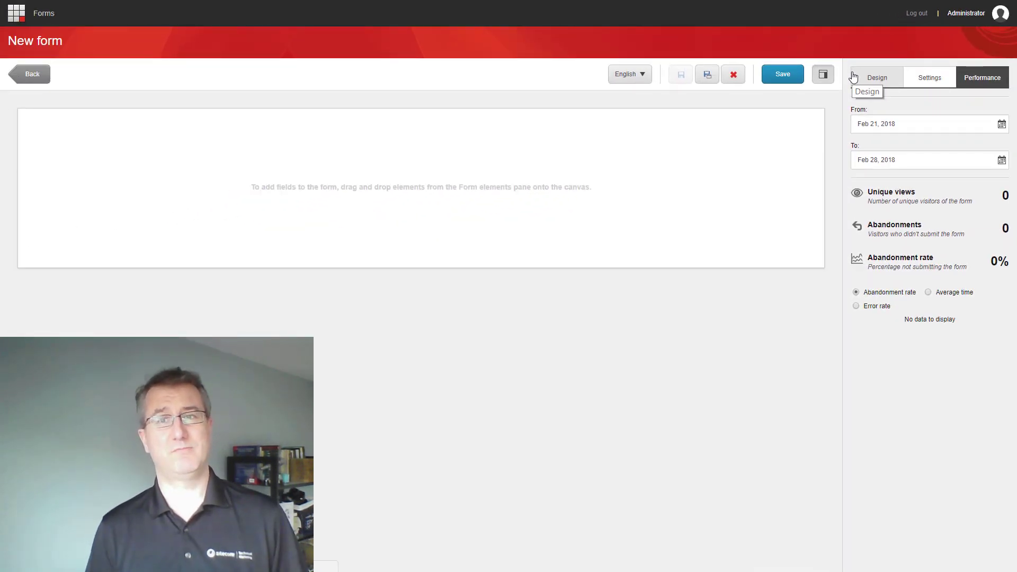
pyautogui.click(861, 80)
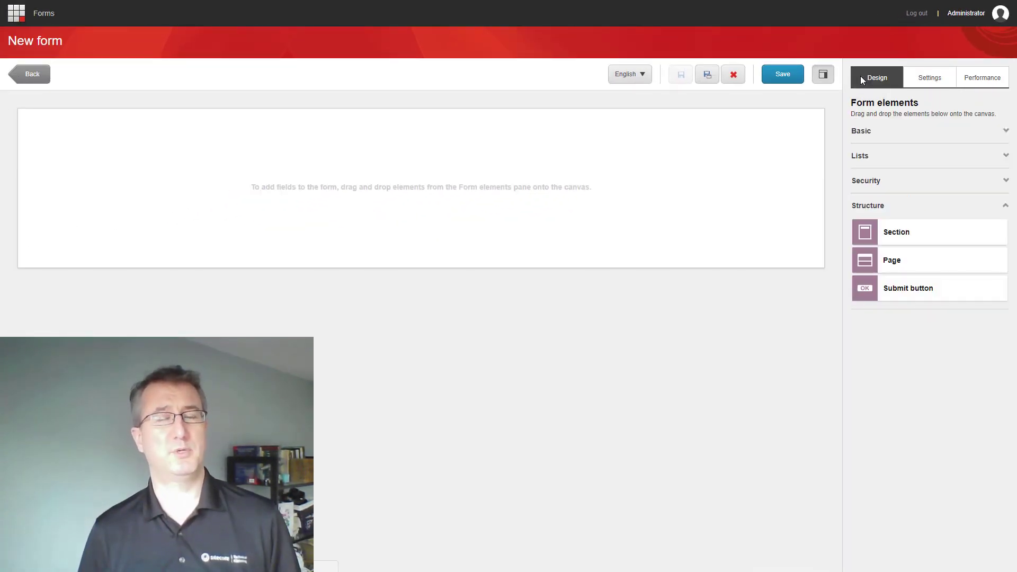
pyautogui.click(882, 133)
# Step: Place a Text element at the top of the form and select it for editing
pyautogui.moveTo(901, 159); pyautogui.dragTo(284, 165)
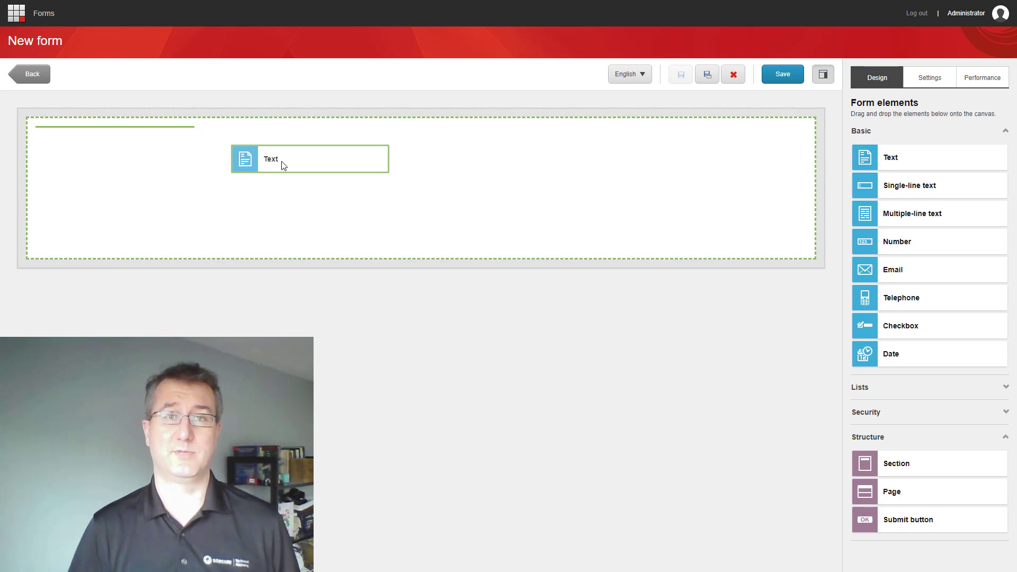
pyautogui.moveTo(283, 165); pyautogui.dragTo(283, 166)
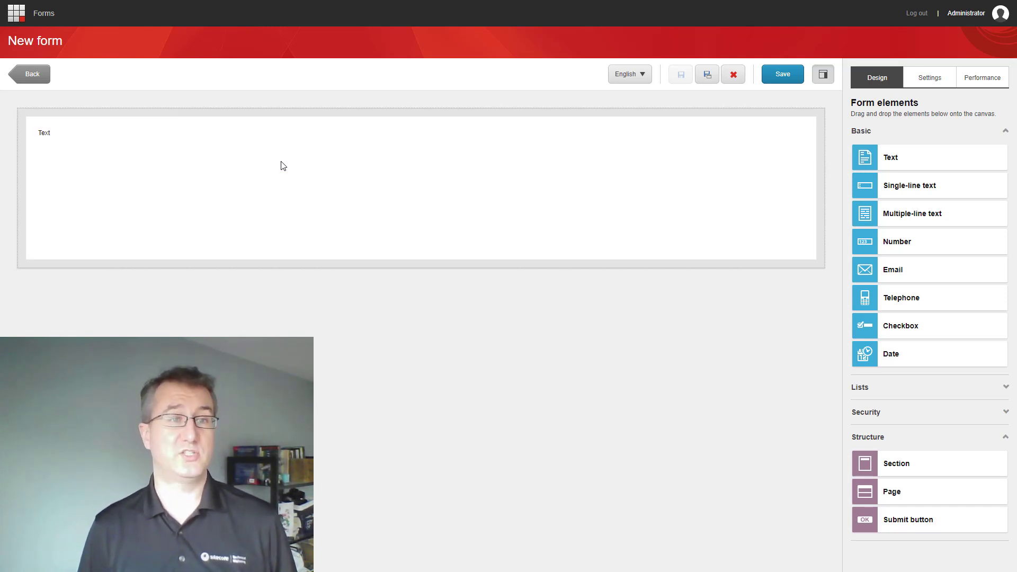
pyautogui.click(47, 134)
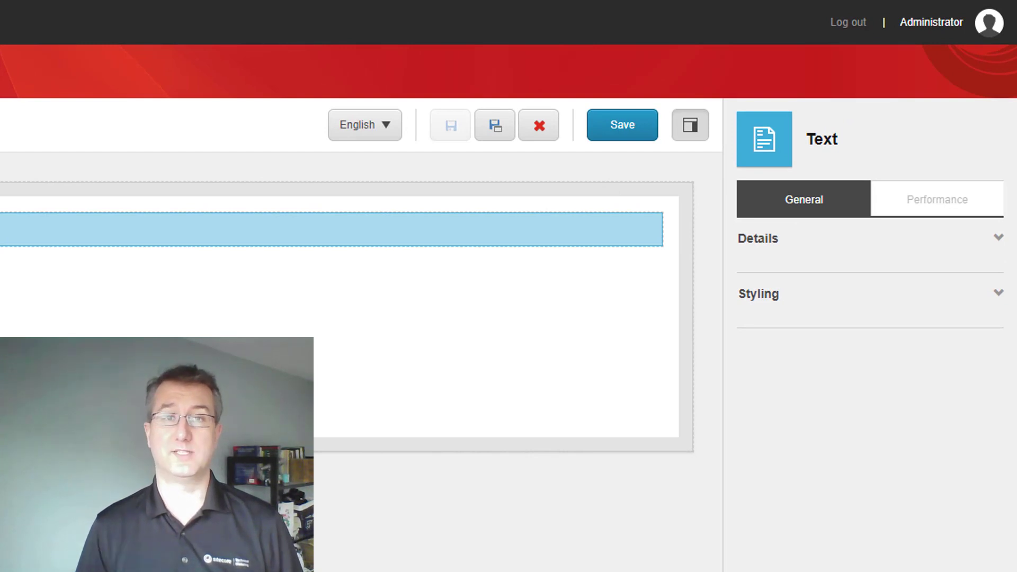
pyautogui.click(797, 245)
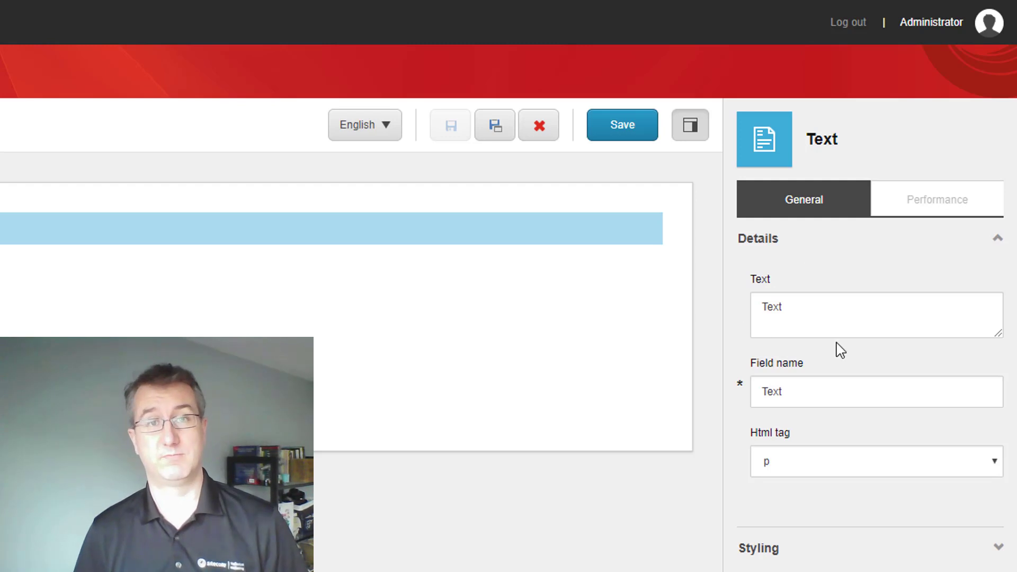
# Step: Set the text to 'Form Title' with an h1 HTML tag and apply
pyautogui.doubleClick(829, 308)
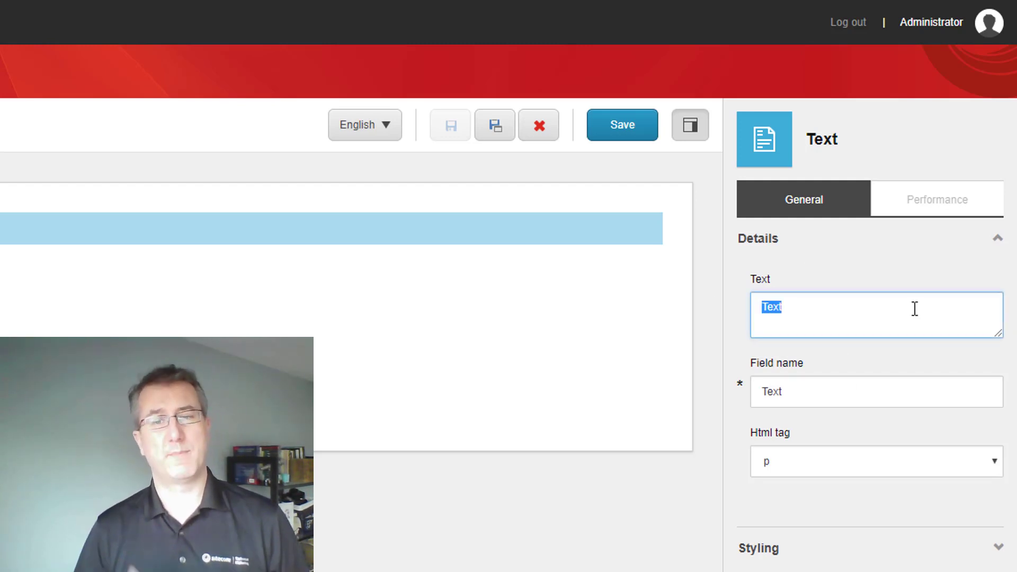
pyautogui.write('Form Title')
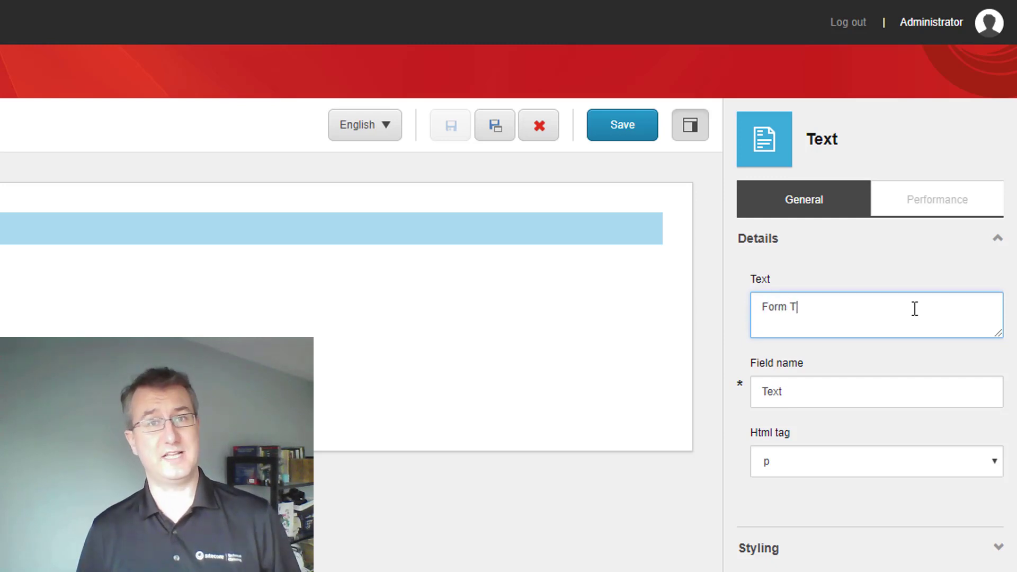
pyautogui.click(880, 397)
pyautogui.click(835, 461)
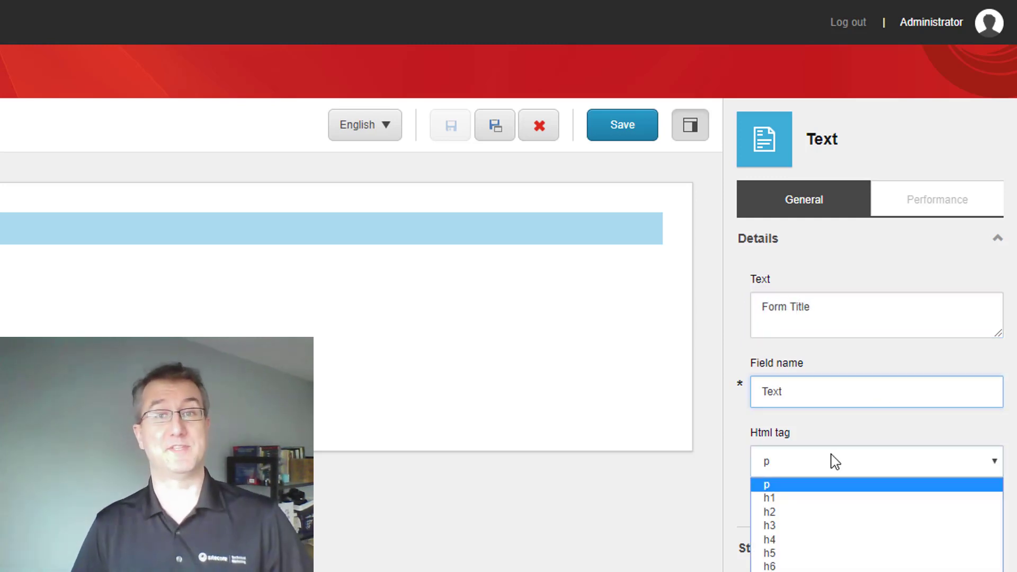
pyautogui.click(822, 498)
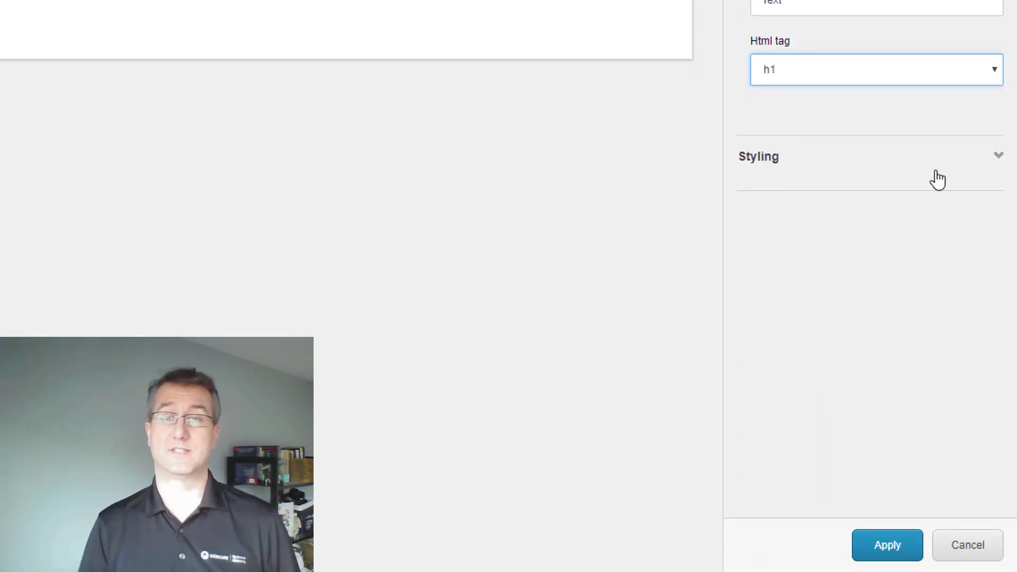
pyautogui.click(937, 179)
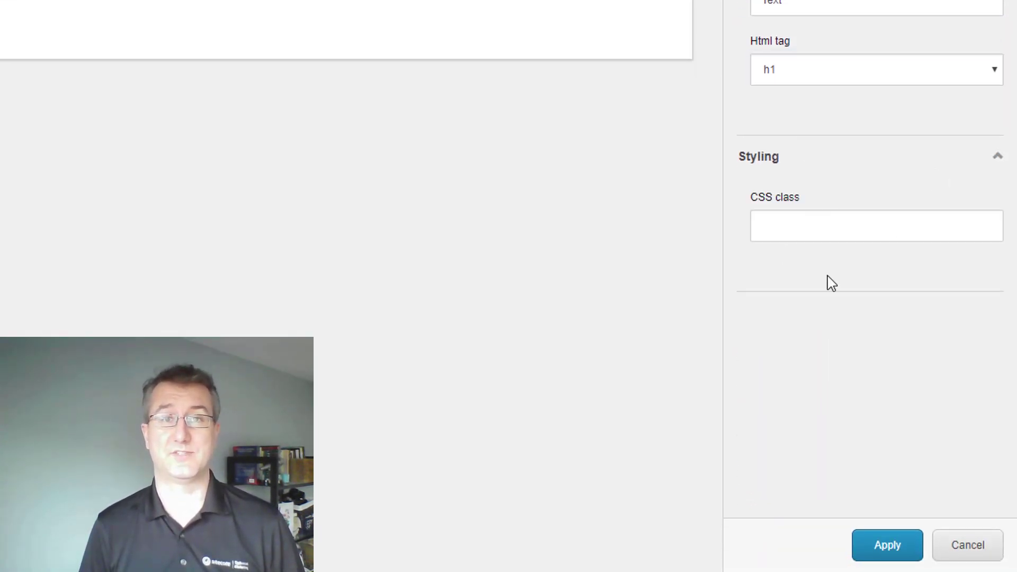
pyautogui.click(877, 543)
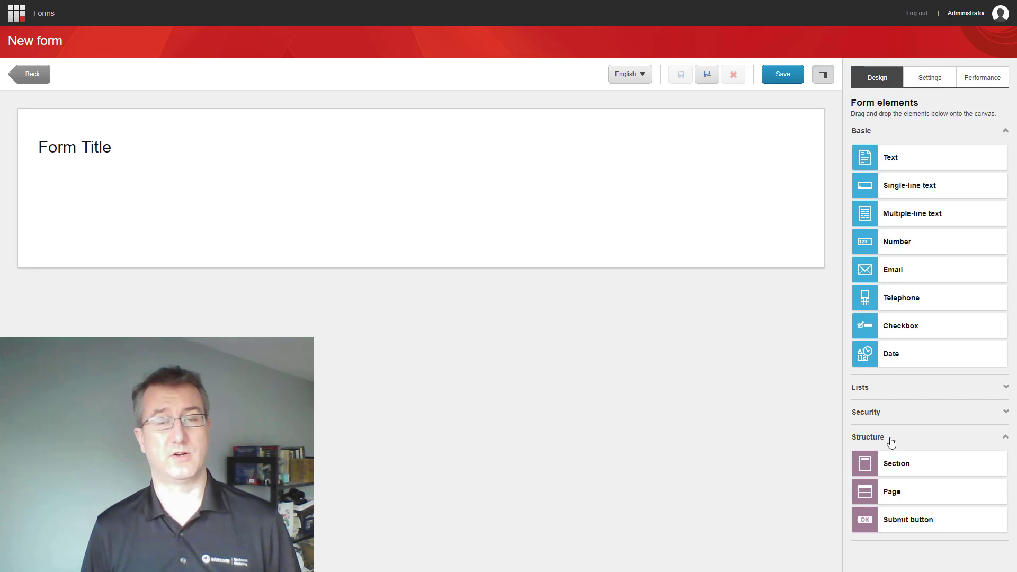
# Step: Add a Section from Structure and move the Form Title heading into it
pyautogui.click(1000, 133)
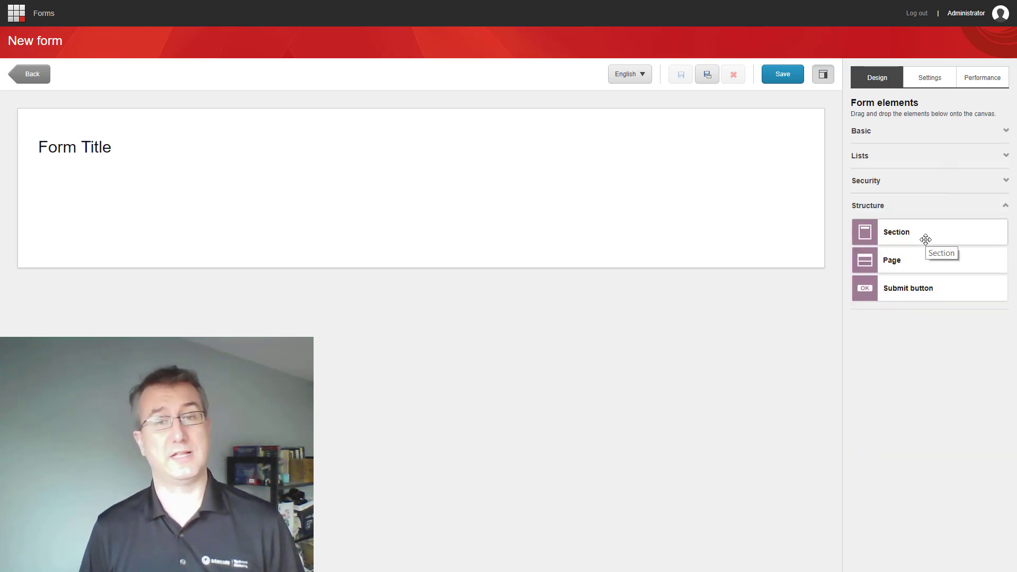
pyautogui.moveTo(926, 239); pyautogui.dragTo(164, 184)
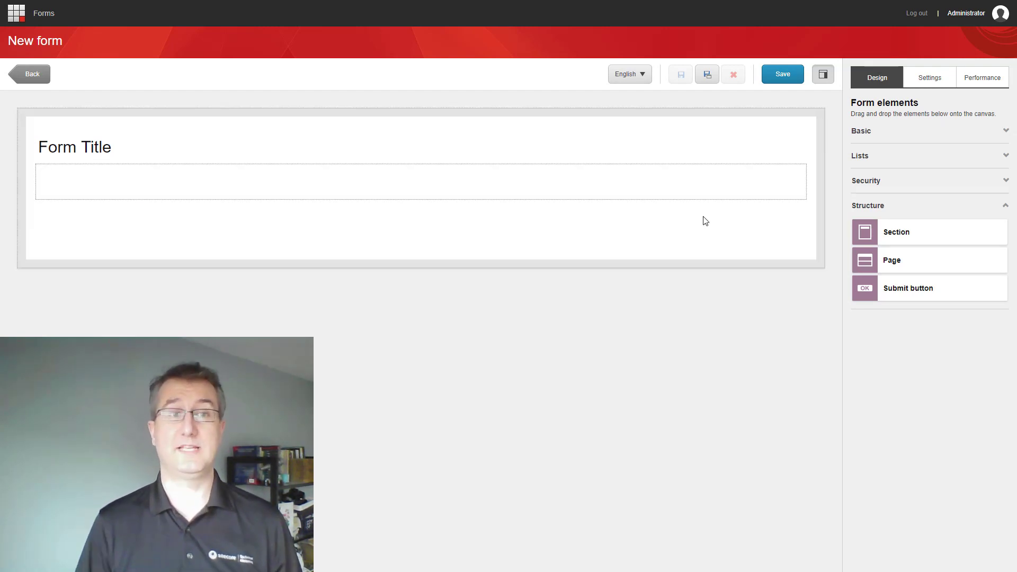
pyautogui.click(892, 134)
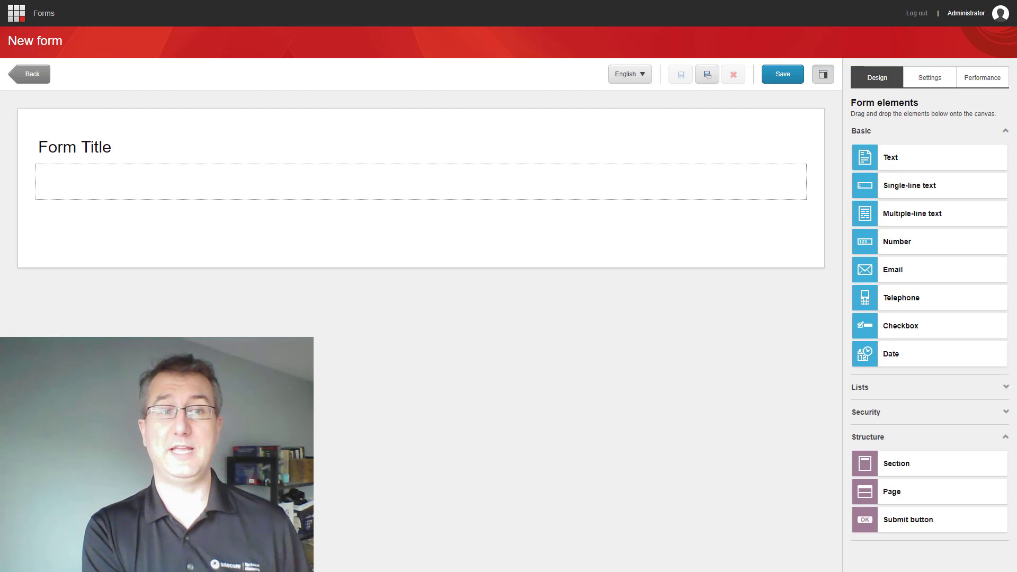
pyautogui.moveTo(94, 146); pyautogui.dragTo(110, 175)
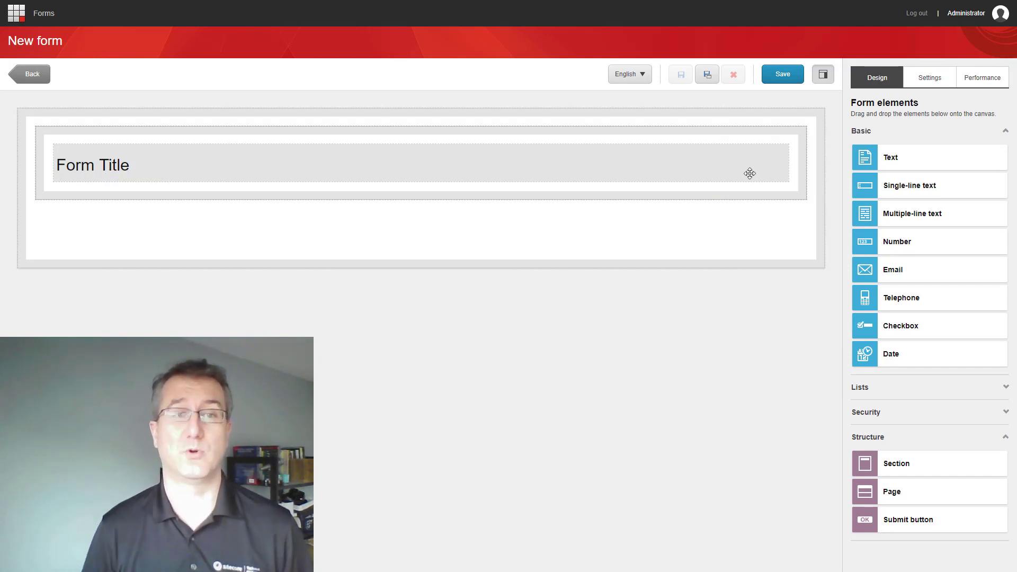
# Step: Add a Single-line text field labelled 'Name' with placeholder 'Enter your full name'
pyautogui.moveTo(980, 184); pyautogui.dragTo(172, 187)
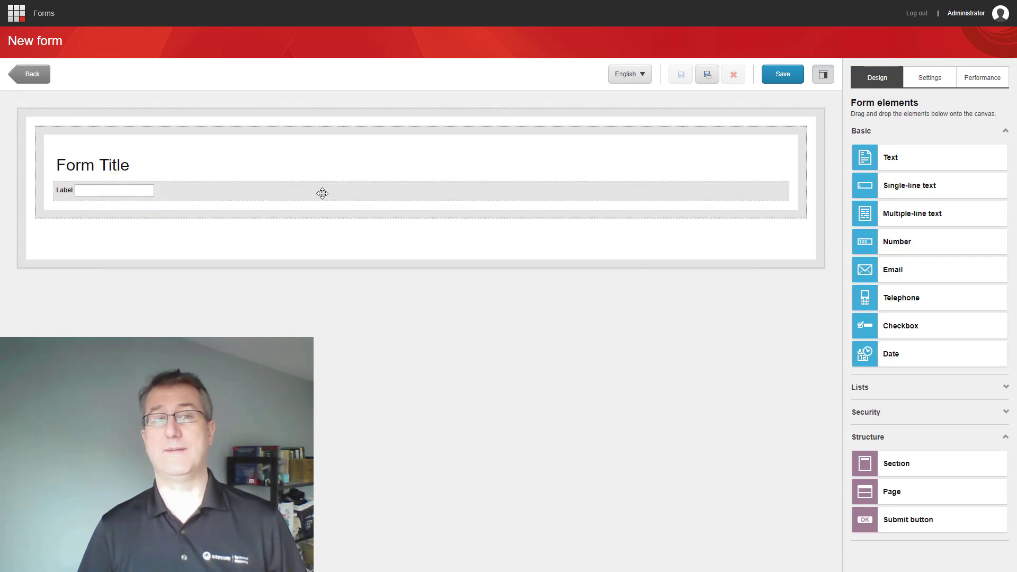
pyautogui.click(126, 197)
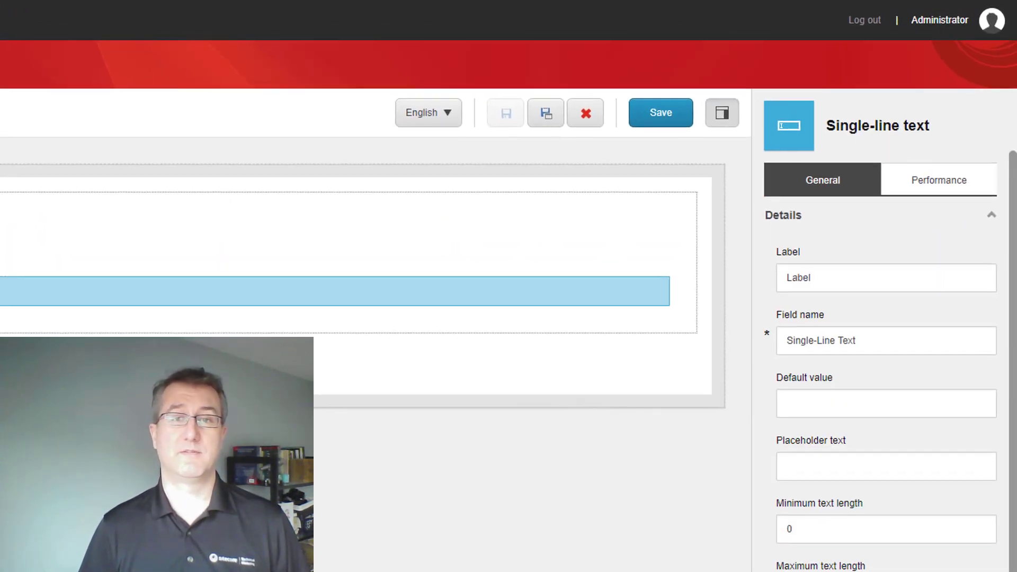
pyautogui.click(853, 210)
pyautogui.hotkey('ctrl', 'a')
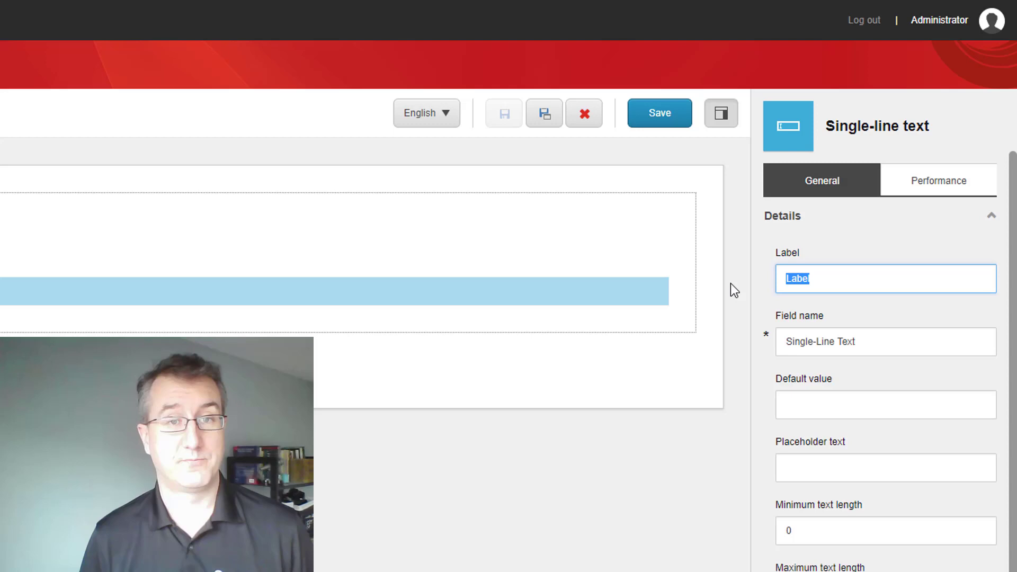
pyautogui.write('Name')
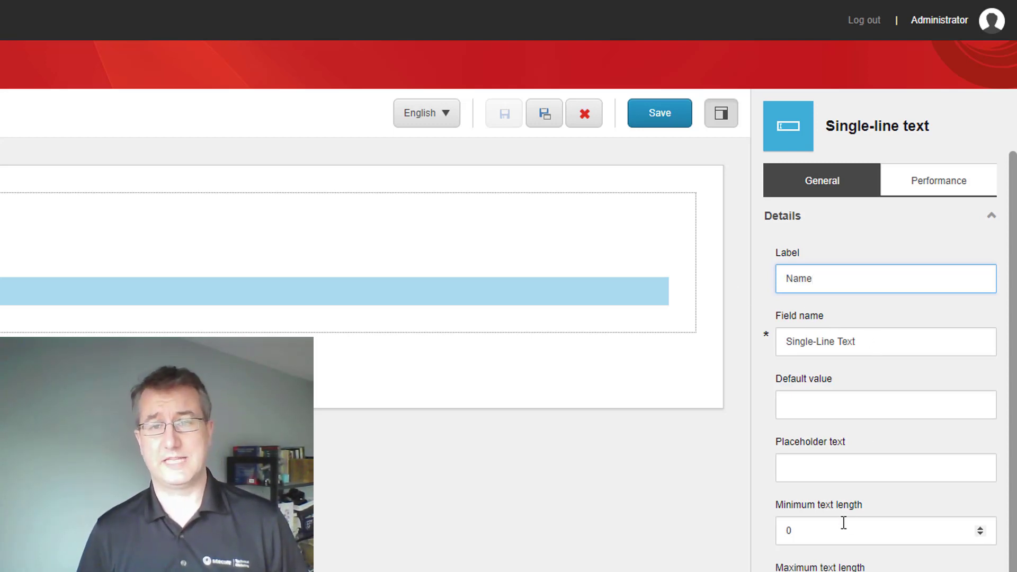
pyautogui.click(842, 469)
pyautogui.write('E')
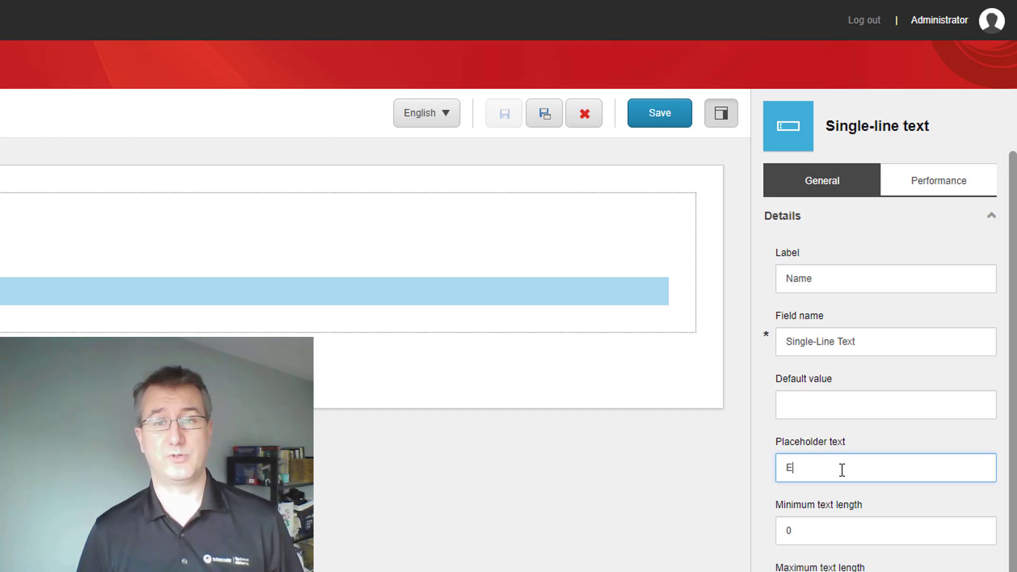
pyautogui.write('nter your full nam')
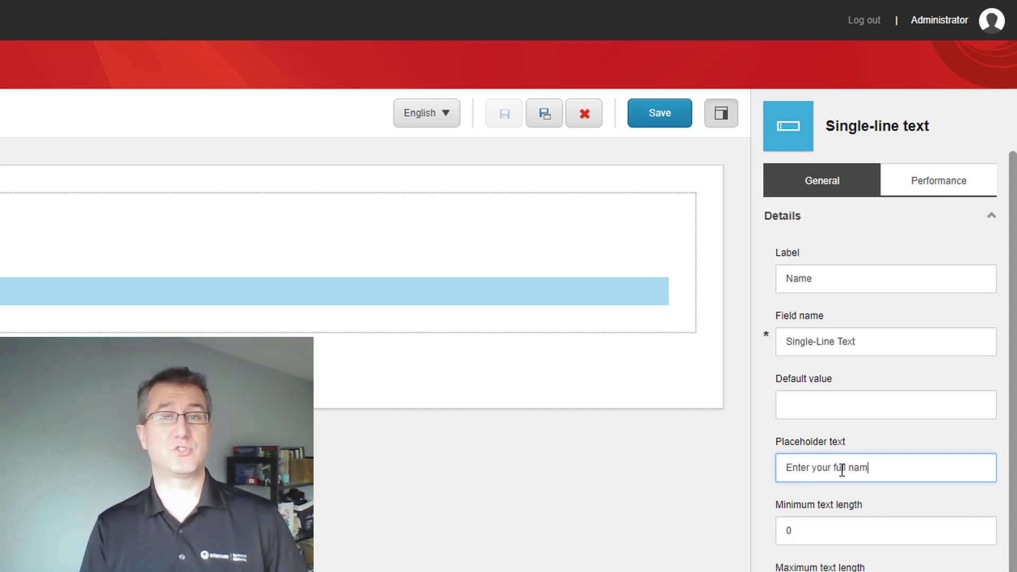
pyautogui.write('e')
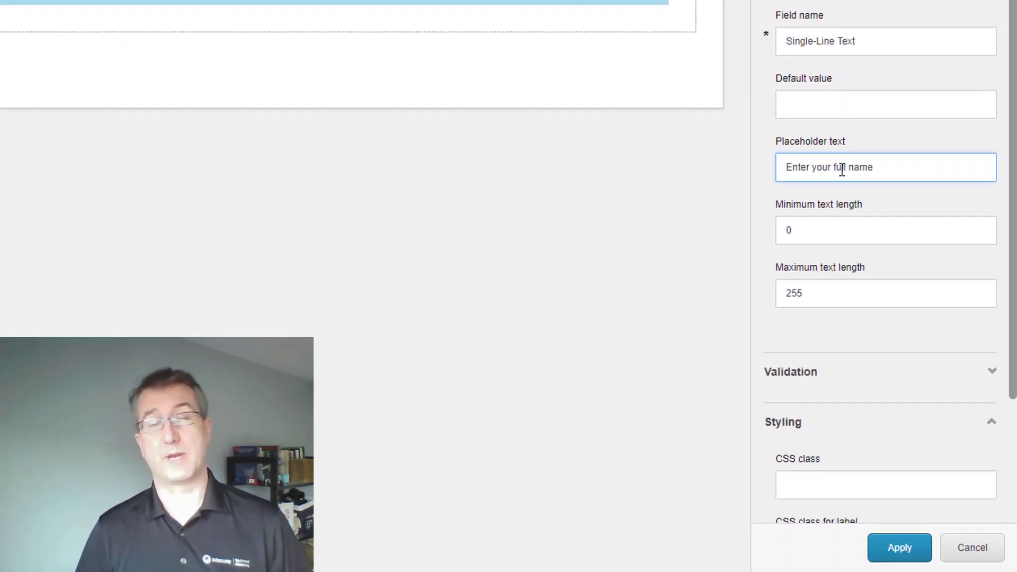
# Step: Set the Name field's importance to Mandatory and apply its settings
pyautogui.scroll(-2, 844, 483)
pyautogui.click(839, 272)
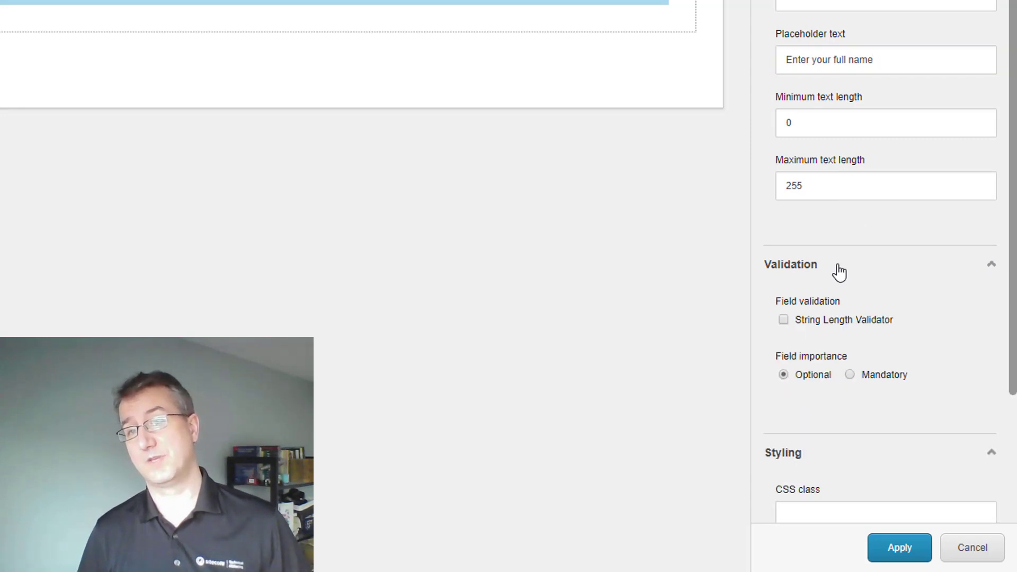
pyautogui.click(850, 376)
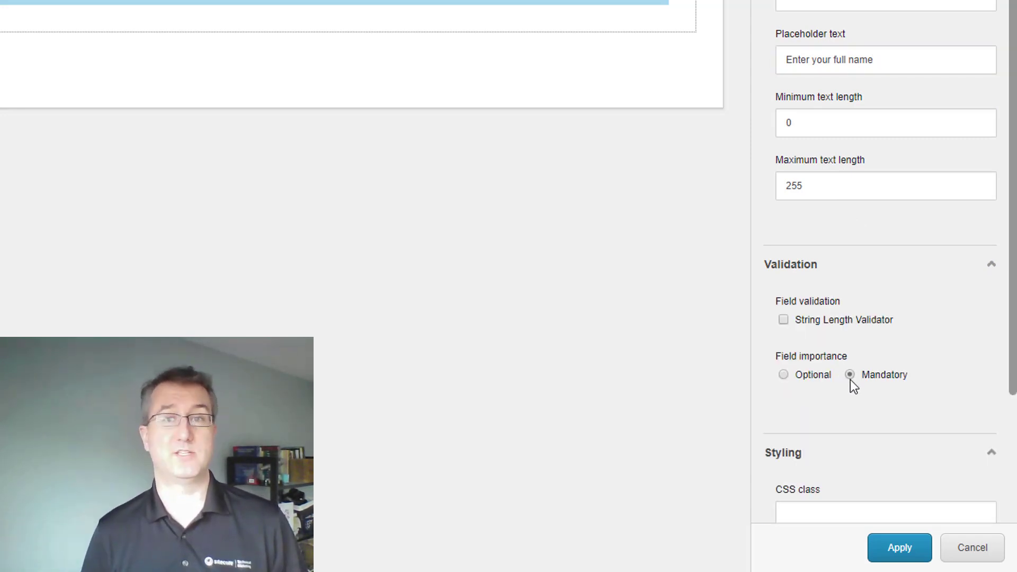
pyautogui.scroll(-3, 921, 376)
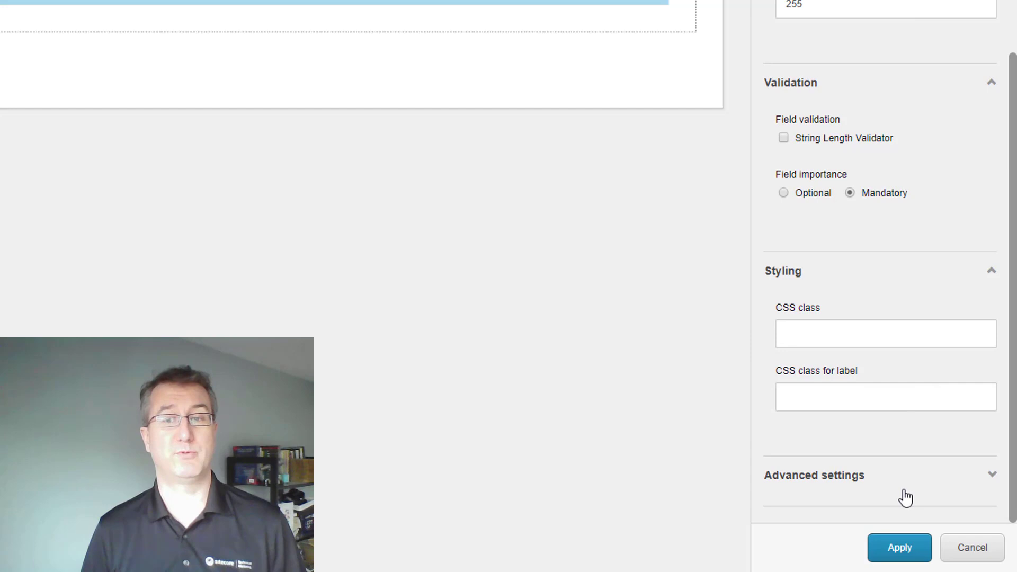
pyautogui.click(875, 482)
pyautogui.scroll(-2, 891, 417)
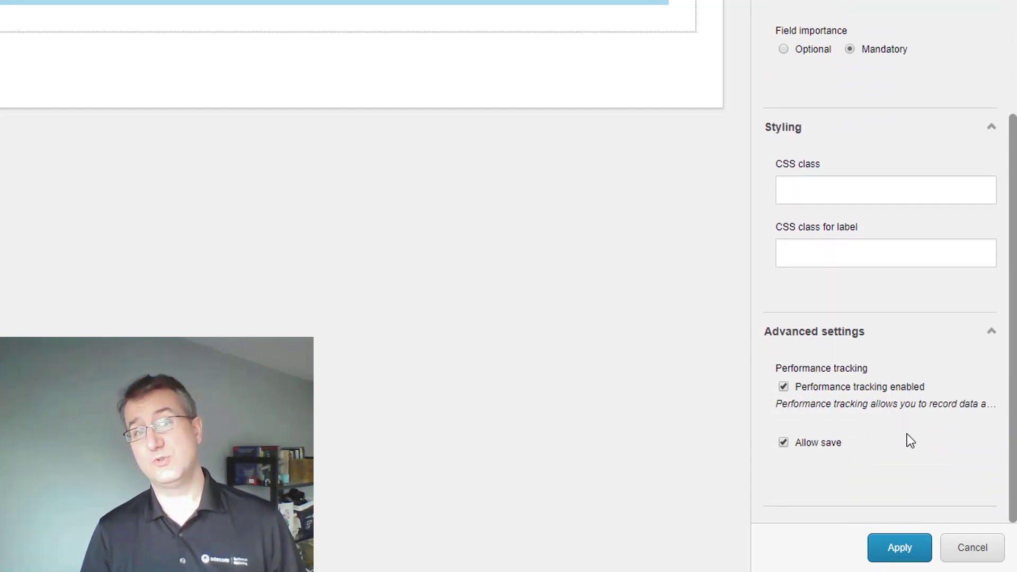
pyautogui.click(899, 551)
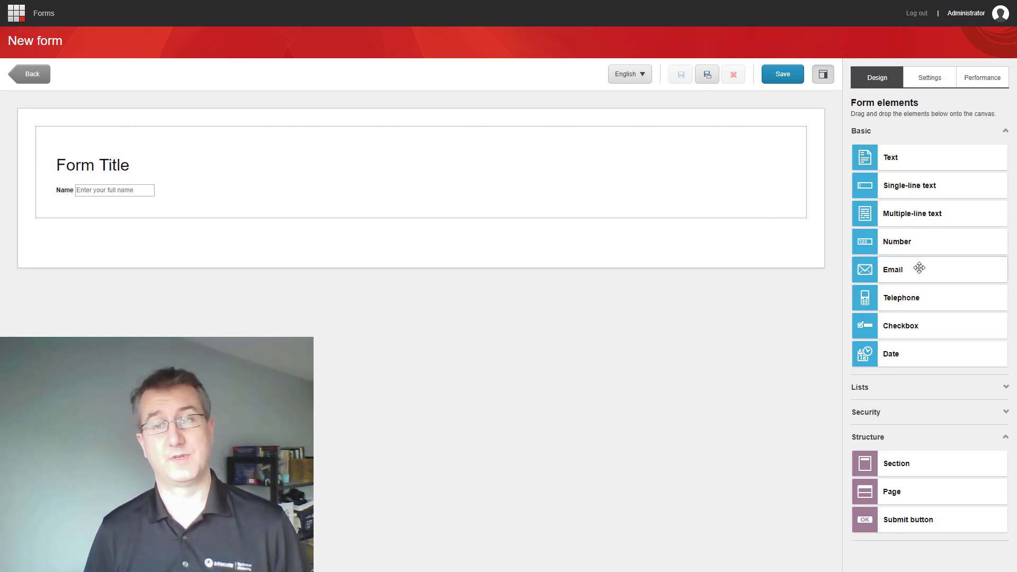
pyautogui.moveTo(919, 268); pyautogui.dragTo(183, 205)
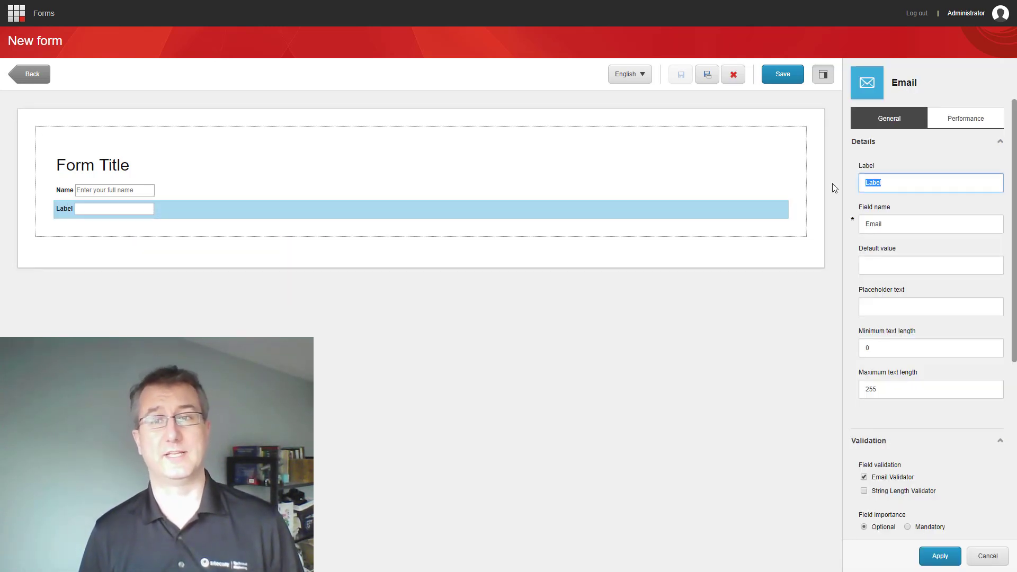
pyautogui.write('Email')
pyautogui.press('Tab')
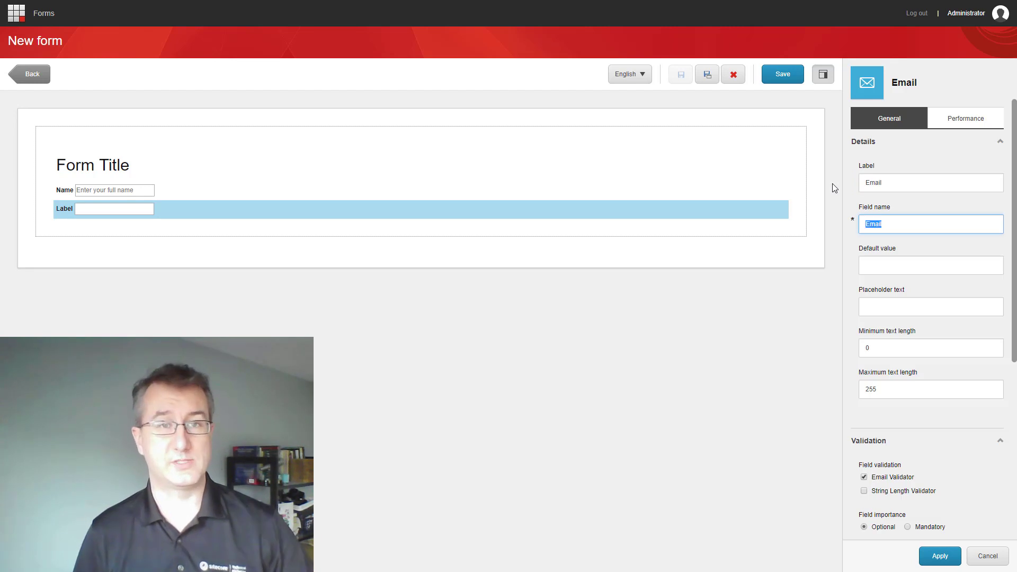
pyautogui.press('Tab')
pyautogui.press('Tab')
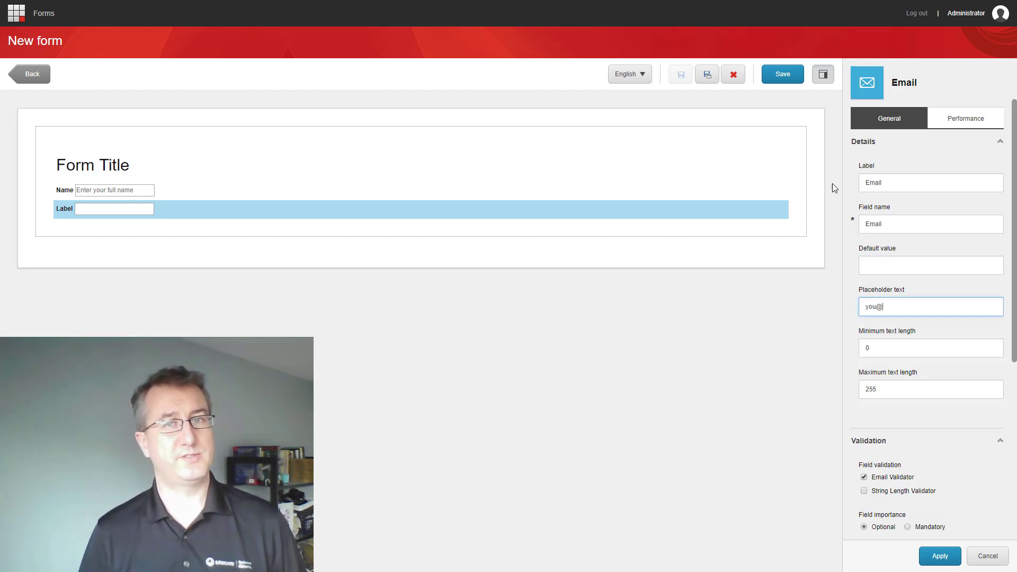
pyautogui.write('example.com')
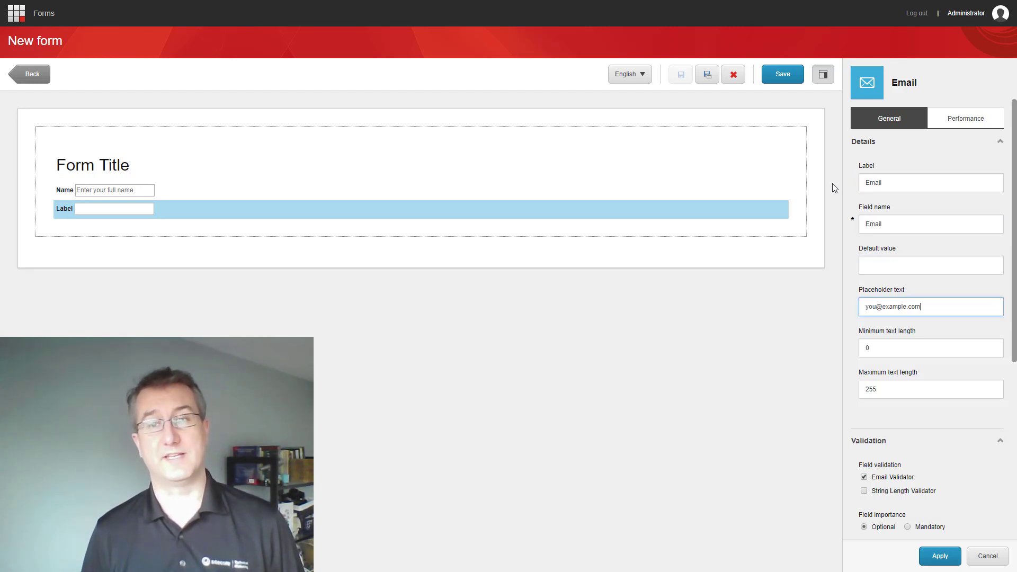
pyautogui.scroll(-3, 910, 321)
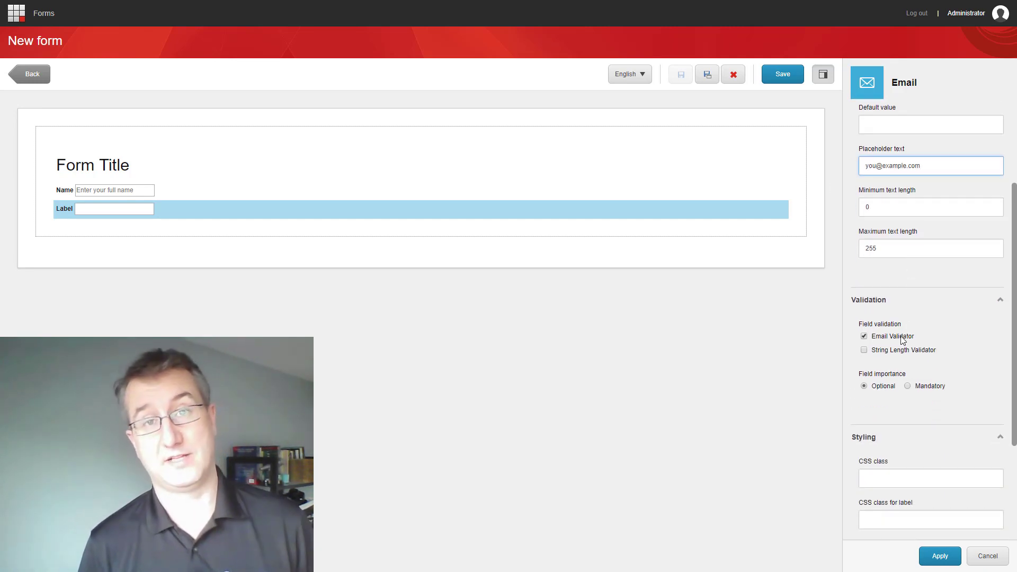
pyautogui.scroll(-3, 901, 339)
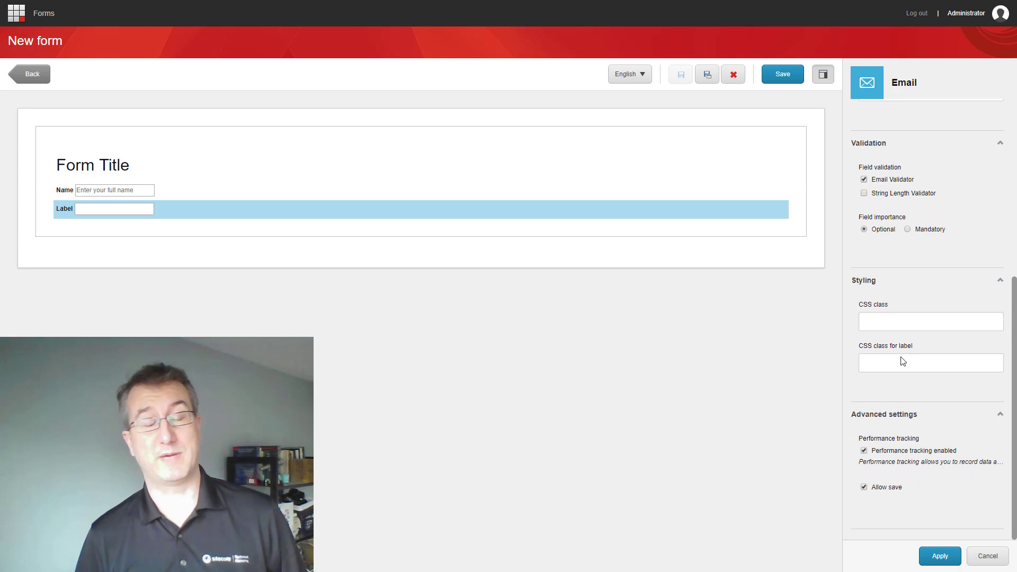
pyautogui.click(908, 230)
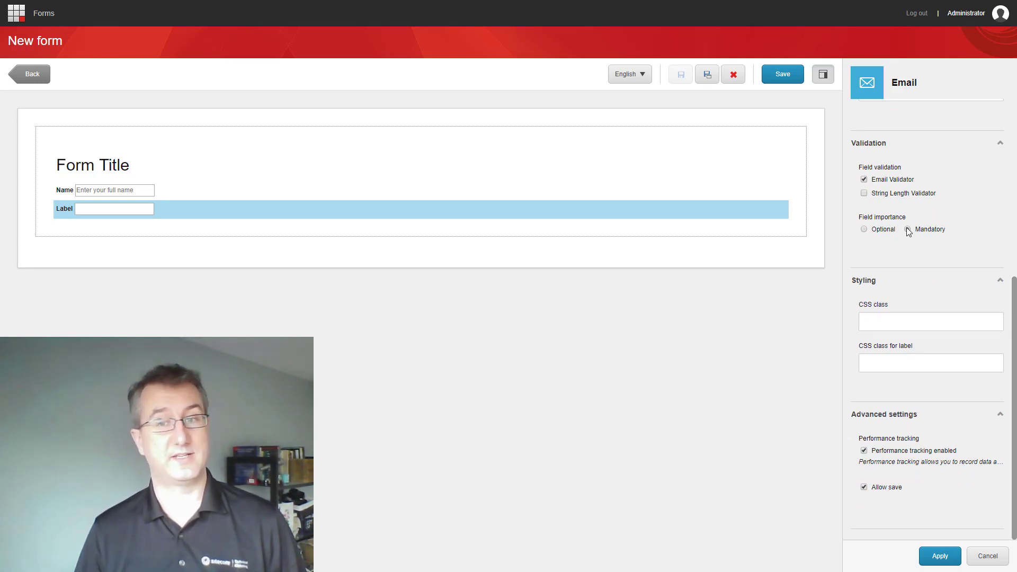
pyautogui.scroll(5, 908, 232)
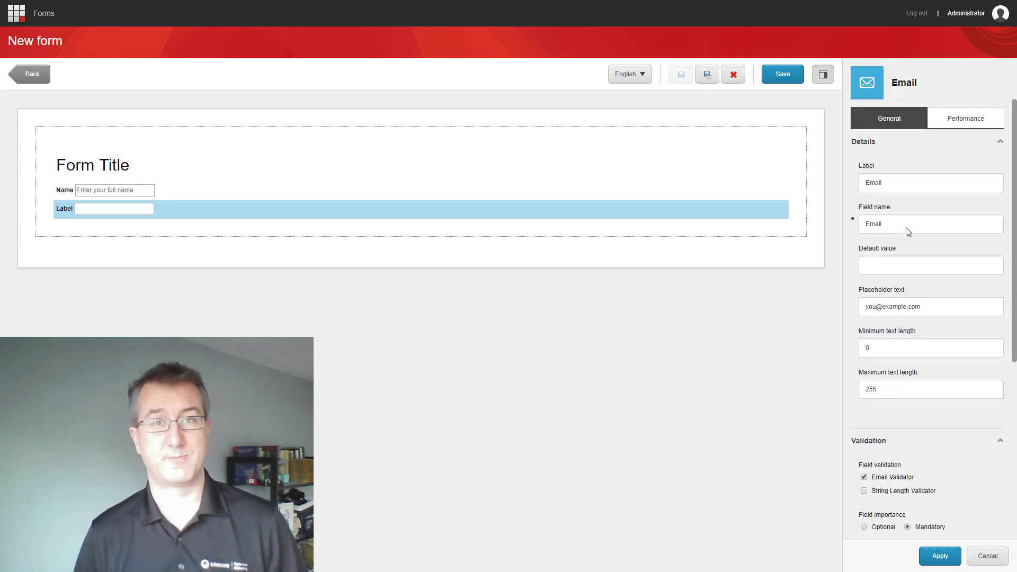
pyautogui.click(940, 556)
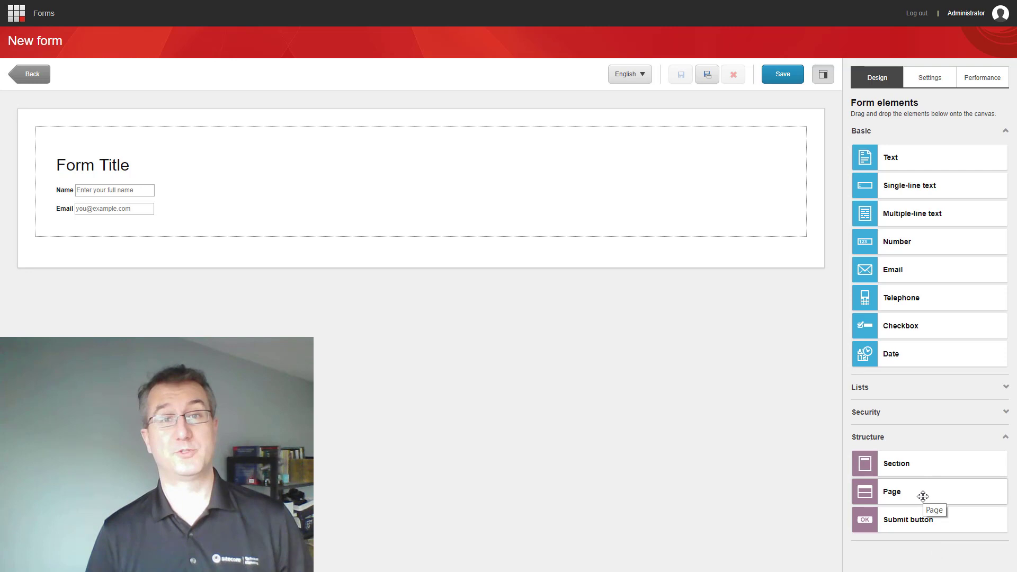
# Step: Drop a Page element from Structure below the first page
pyautogui.moveTo(922, 496); pyautogui.dragTo(143, 255)
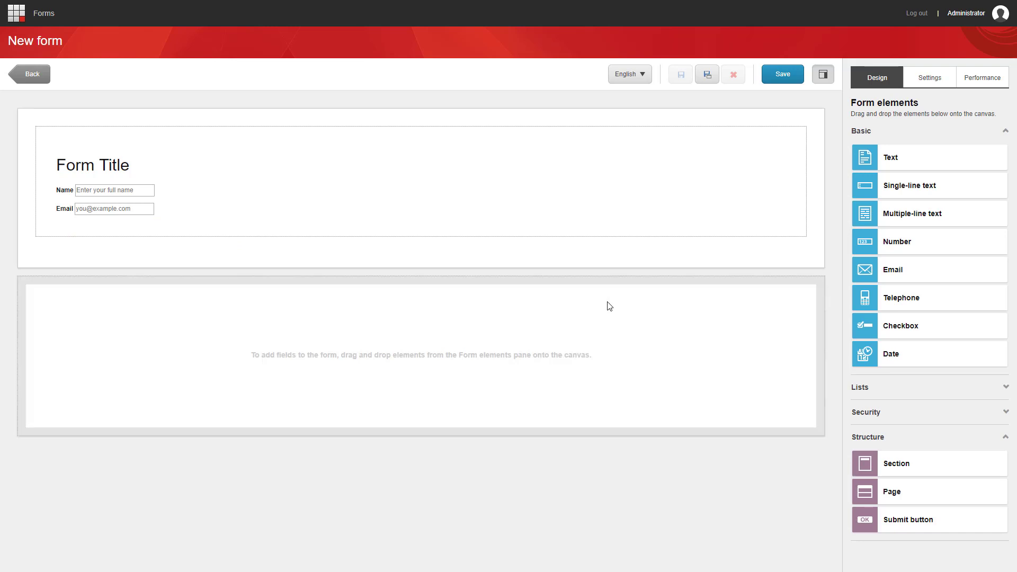
# Step: Add a Single-line text field labelled 'Subject' to the second page and apply
pyautogui.moveTo(917, 182); pyautogui.dragTo(129, 320)
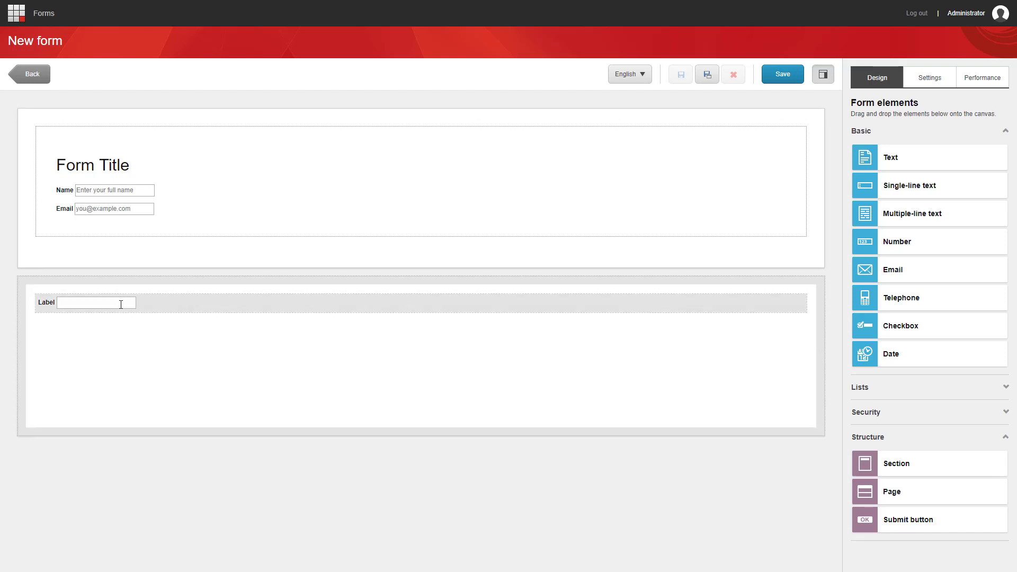
pyautogui.click(121, 304)
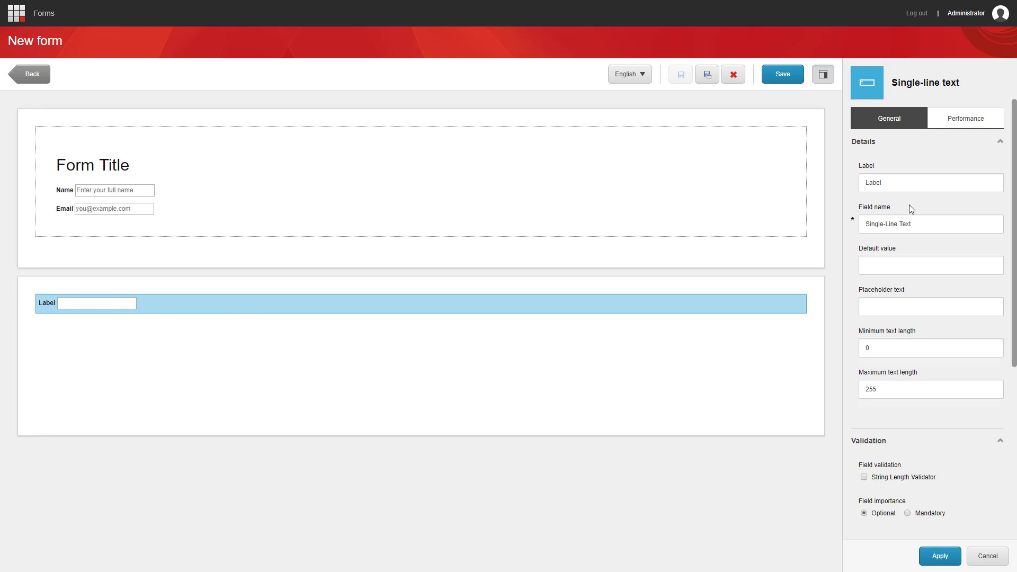
pyautogui.click(915, 186)
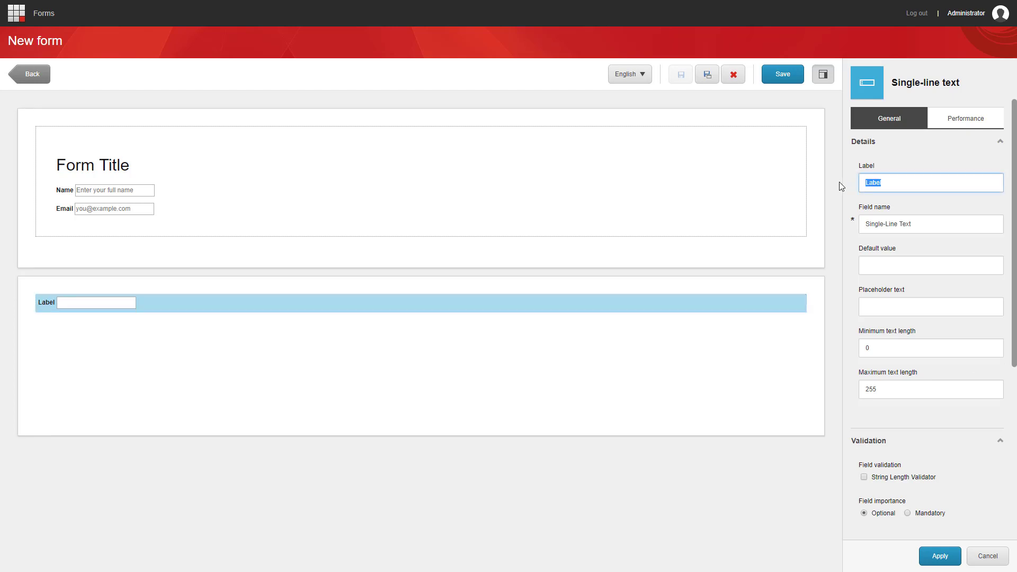
pyautogui.write('Subject')
pyautogui.press('Tab')
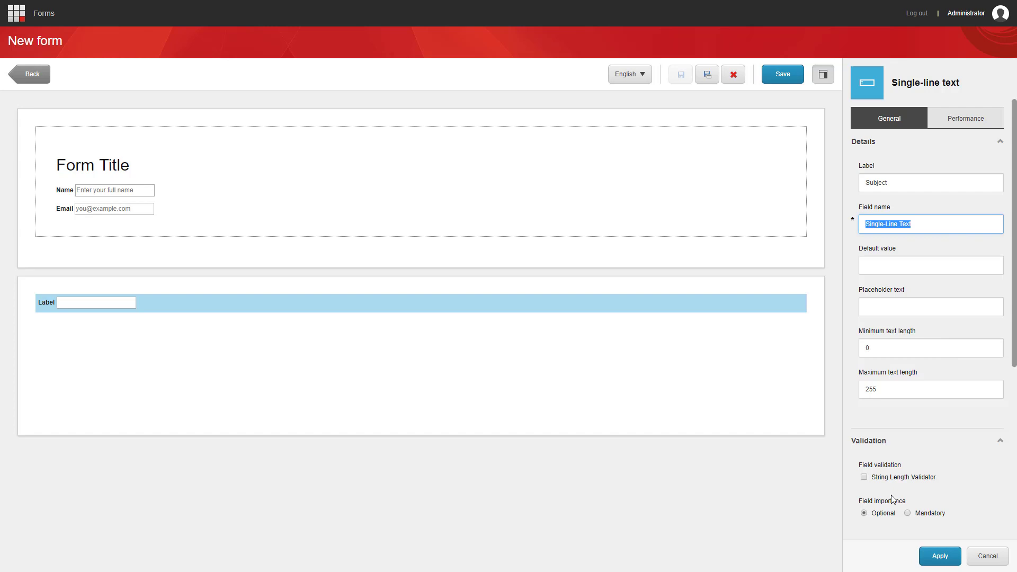
pyautogui.click(938, 557)
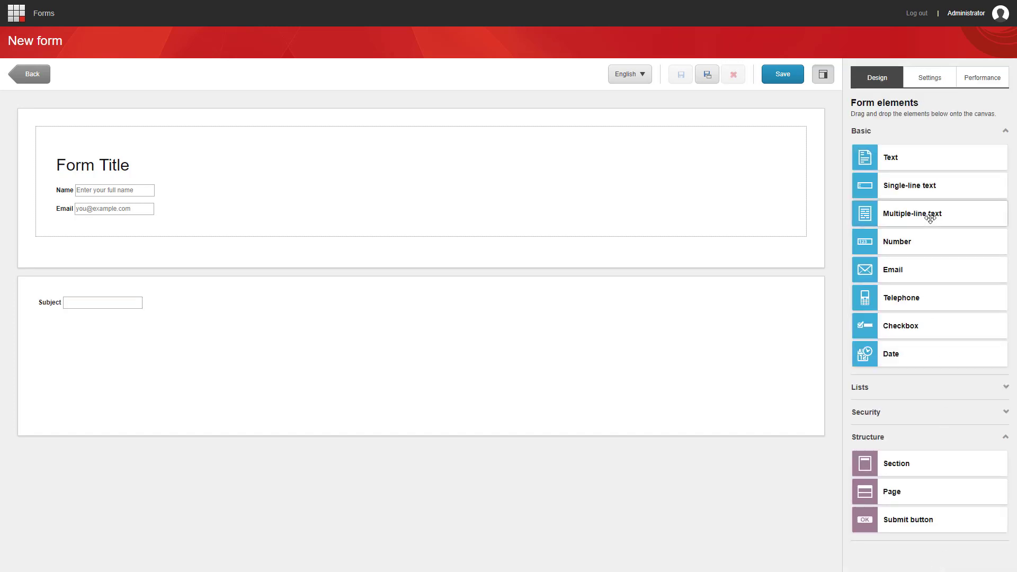
# Step: Add a Multiple-line text field below Subject and label it 'Comments'
pyautogui.moveTo(930, 215); pyautogui.dragTo(281, 347)
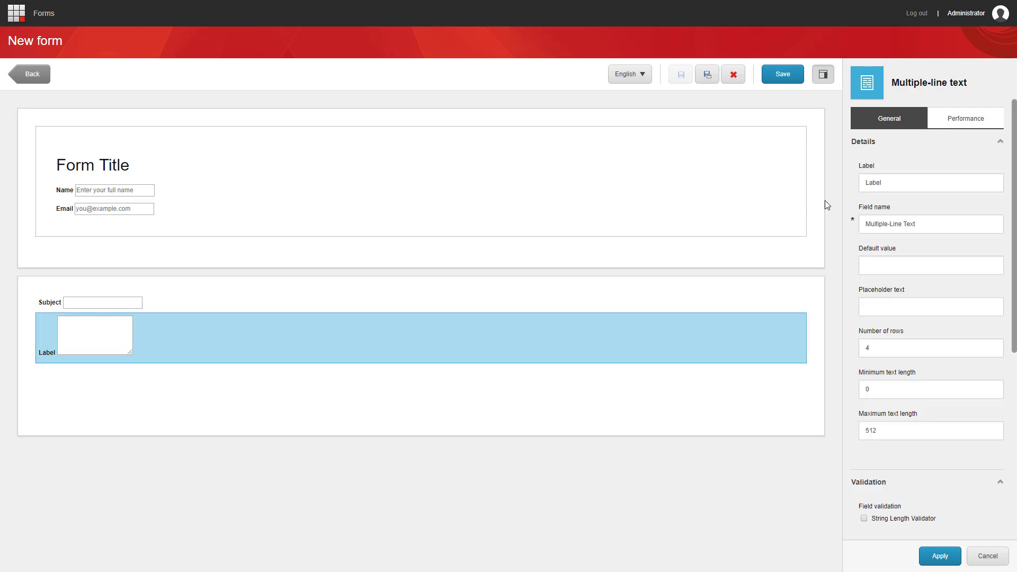
pyautogui.doubleClick(920, 187)
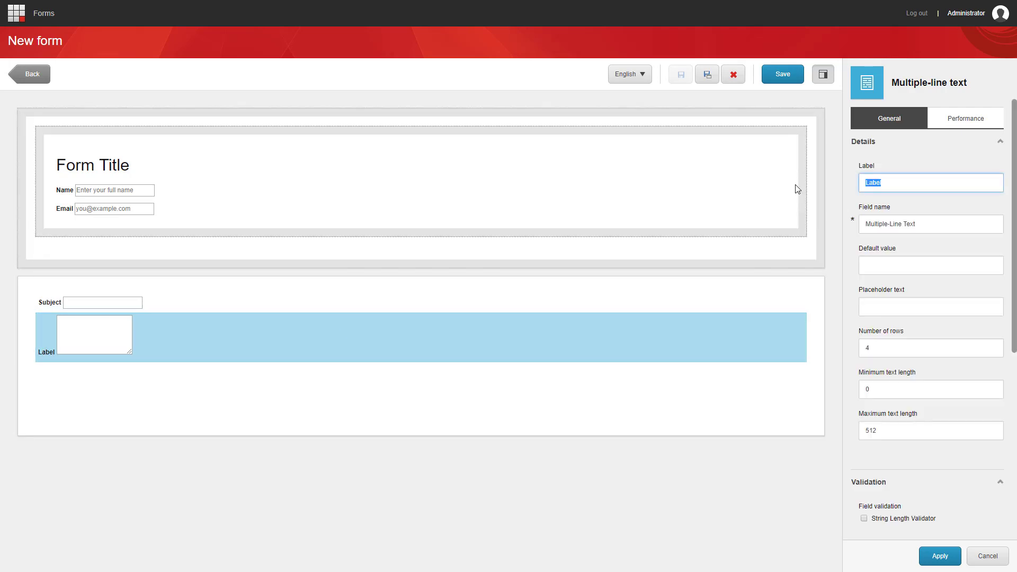
pyautogui.write('Comments')
pyautogui.click(928, 560)
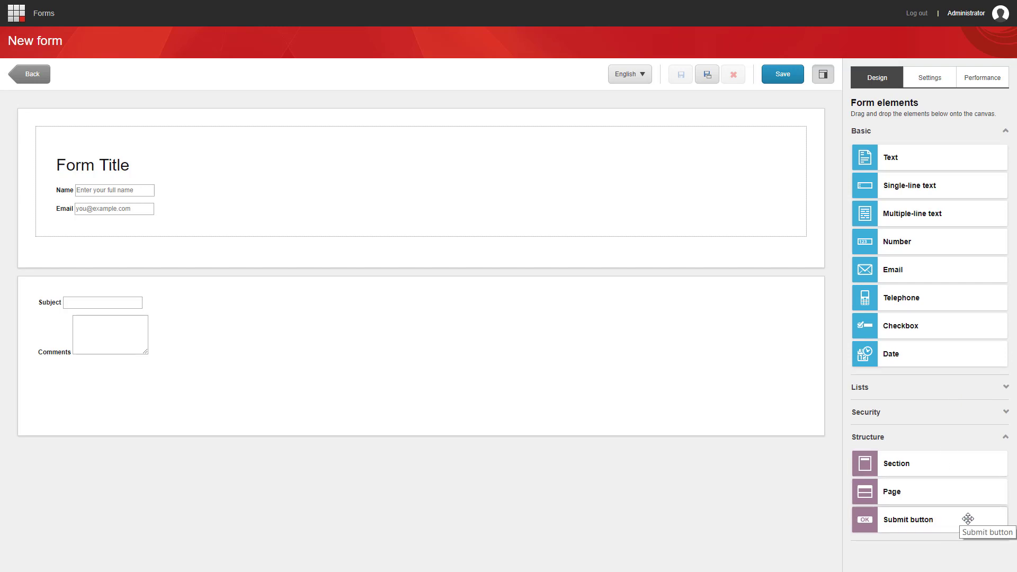
# Step: Place a submit button under the second page's Comments box, labelled 'Submit', with navigation step Submit
pyautogui.moveTo(969, 518); pyautogui.dragTo(211, 392)
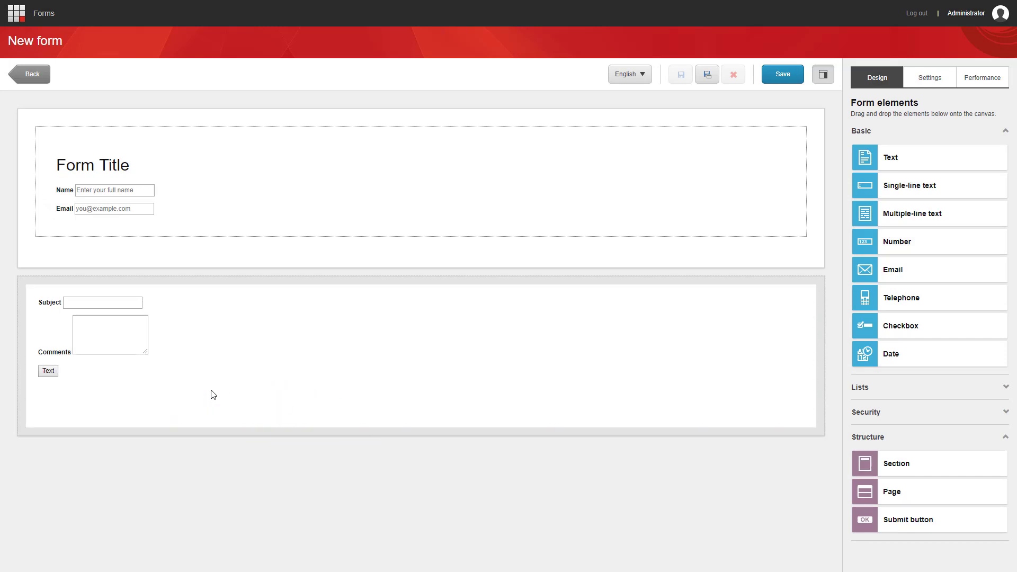
pyautogui.click(91, 374)
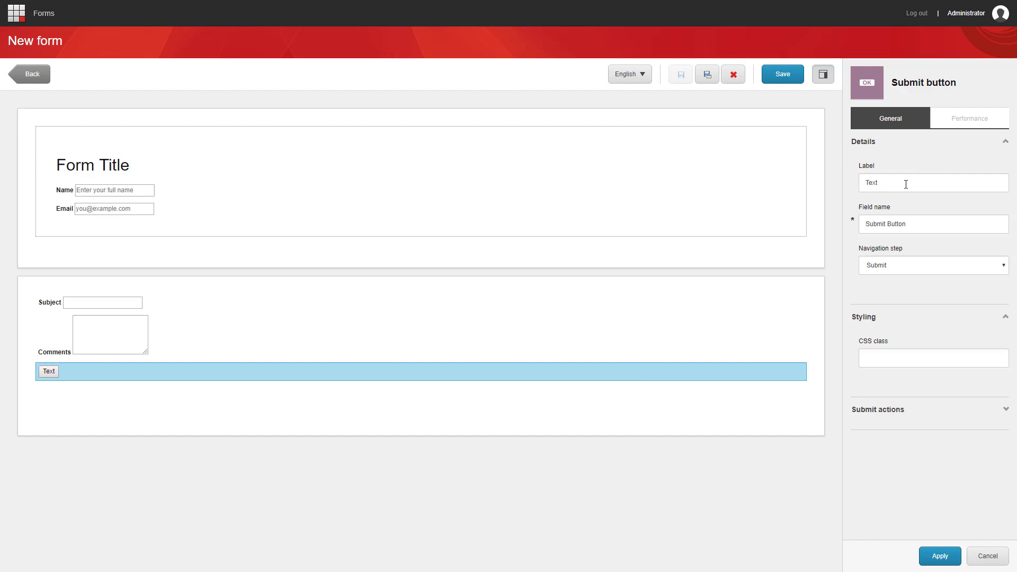
pyautogui.click(906, 183)
pyautogui.hotkey('ctrl', 'a')
pyautogui.write('Sub')
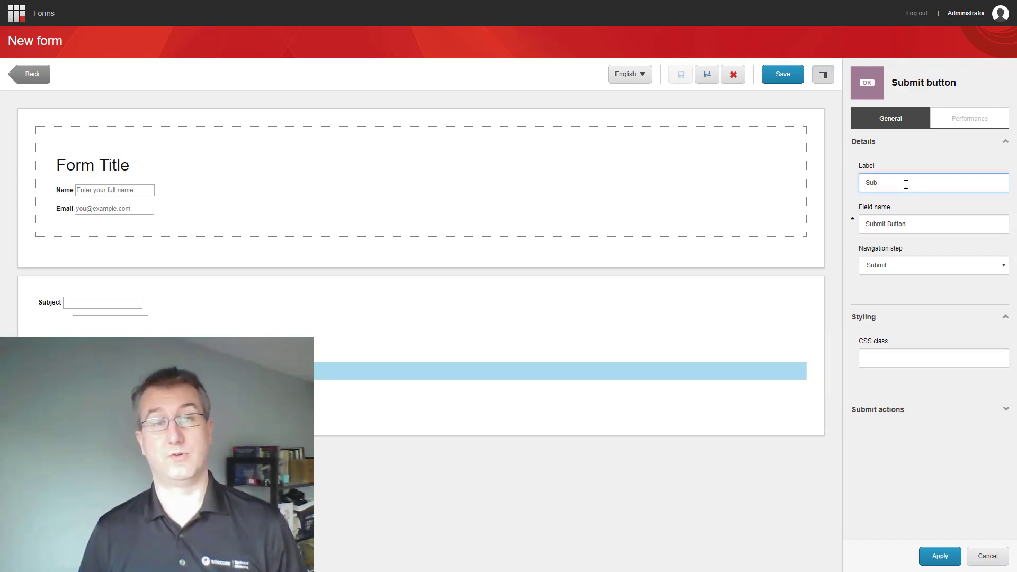
pyautogui.write('mit')
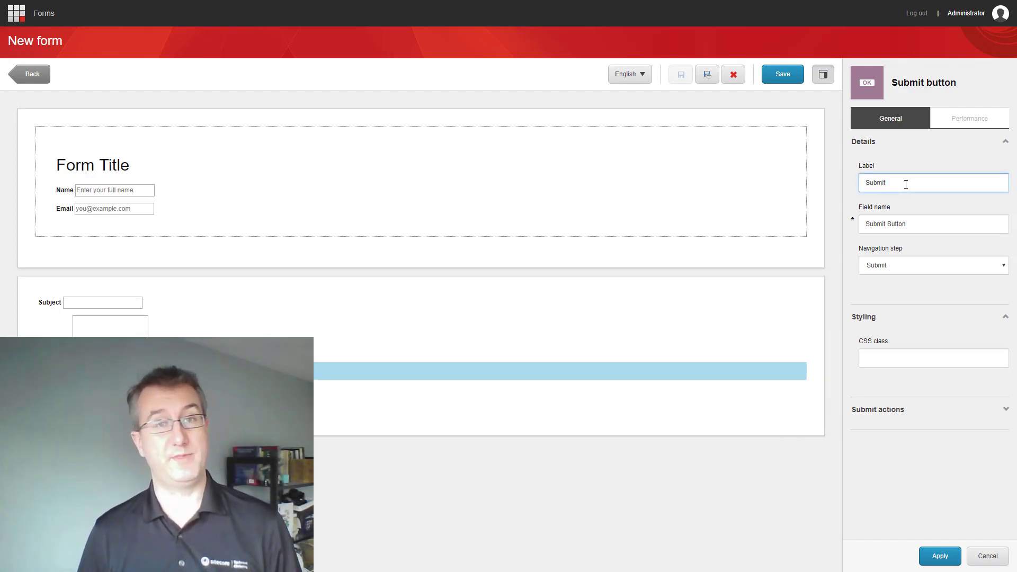
pyautogui.click(913, 268)
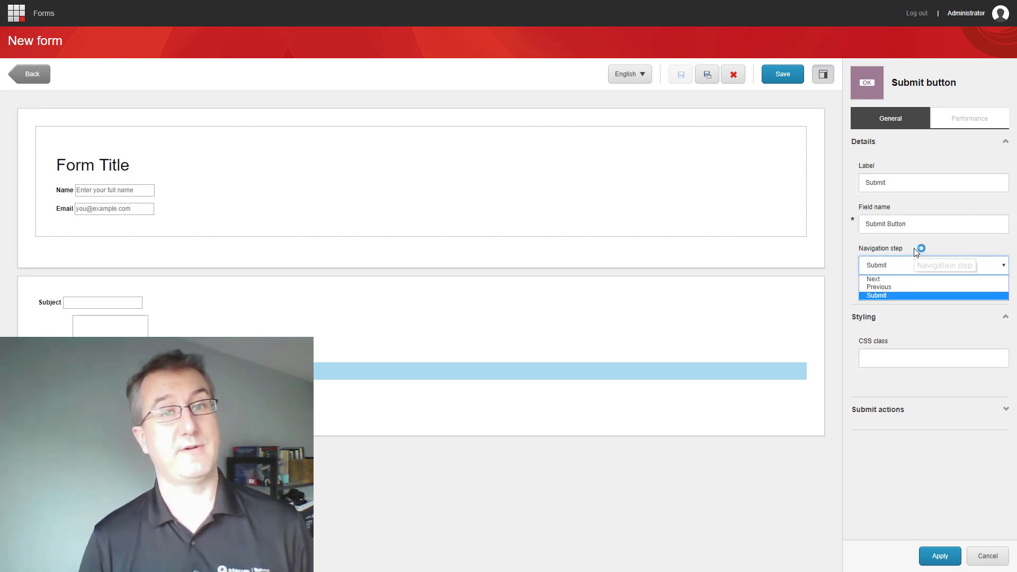
pyautogui.click(916, 259)
pyautogui.click(899, 340)
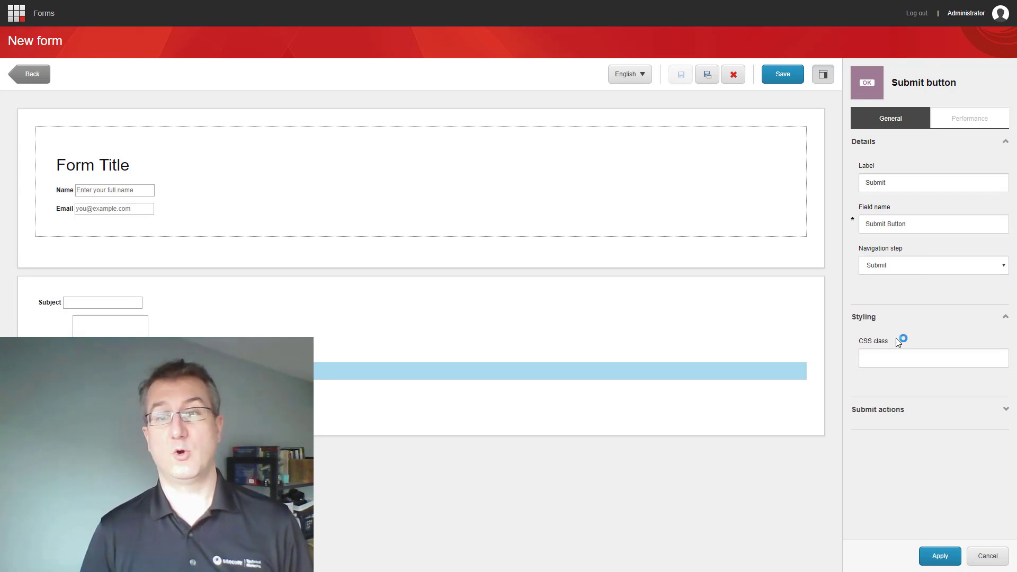
# Step: Add a Save Data action to the submit button's submit actions list
pyautogui.click(896, 411)
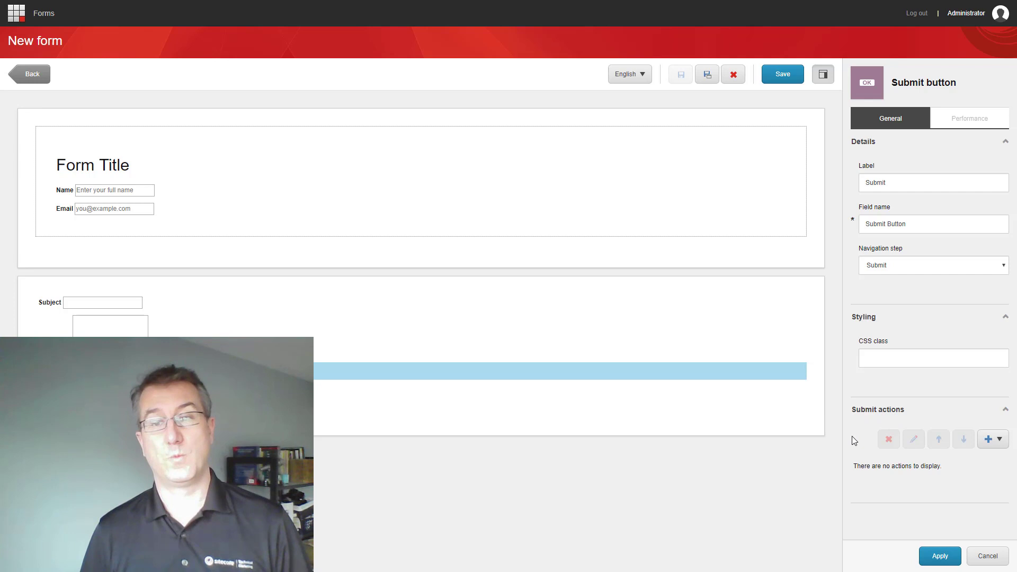
pyautogui.click(990, 441)
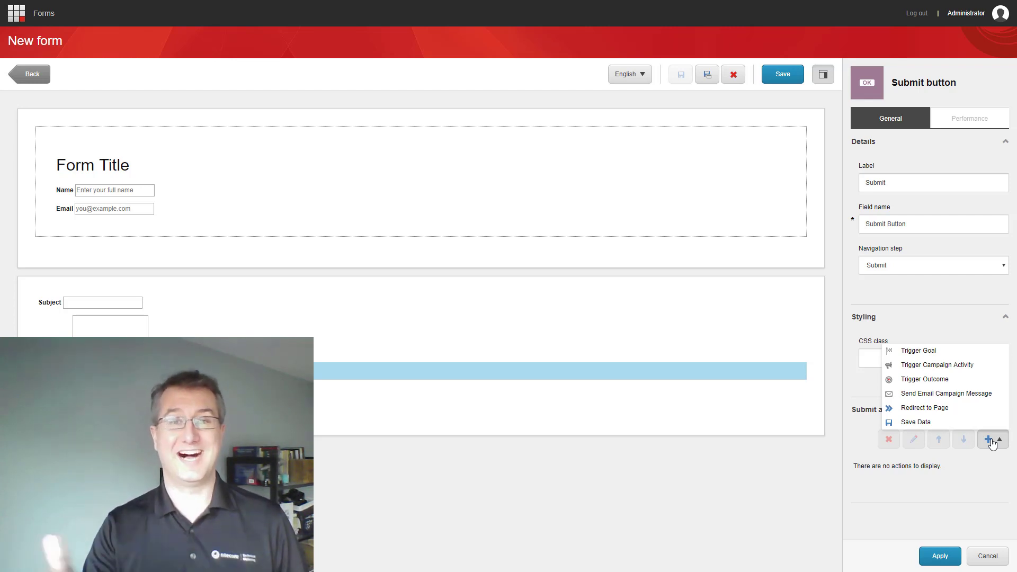
pyautogui.click(931, 422)
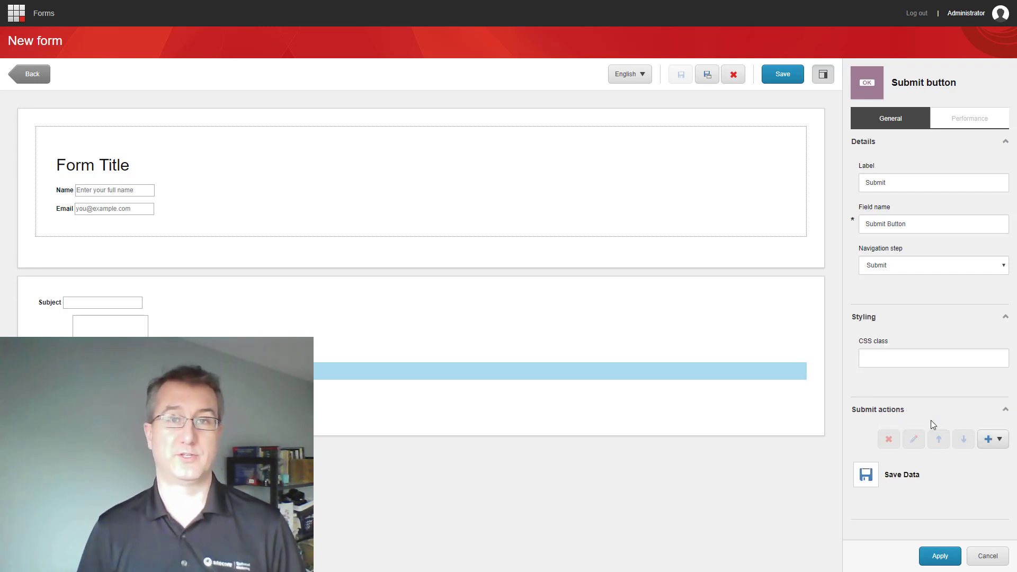
pyautogui.click(994, 440)
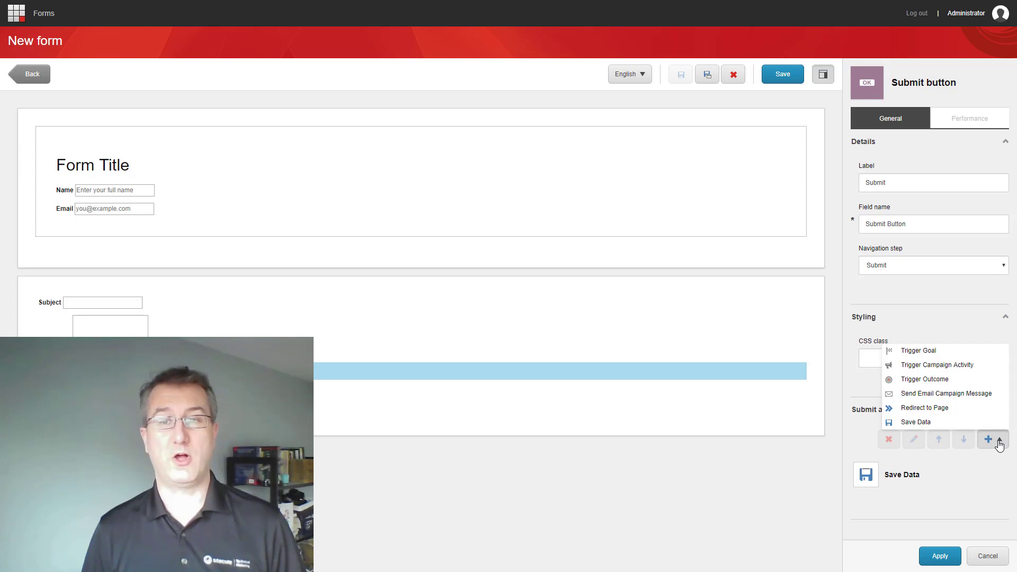
# Step: Add a Trigger Goal submit action set to the Instant Demo goal
pyautogui.click(919, 351)
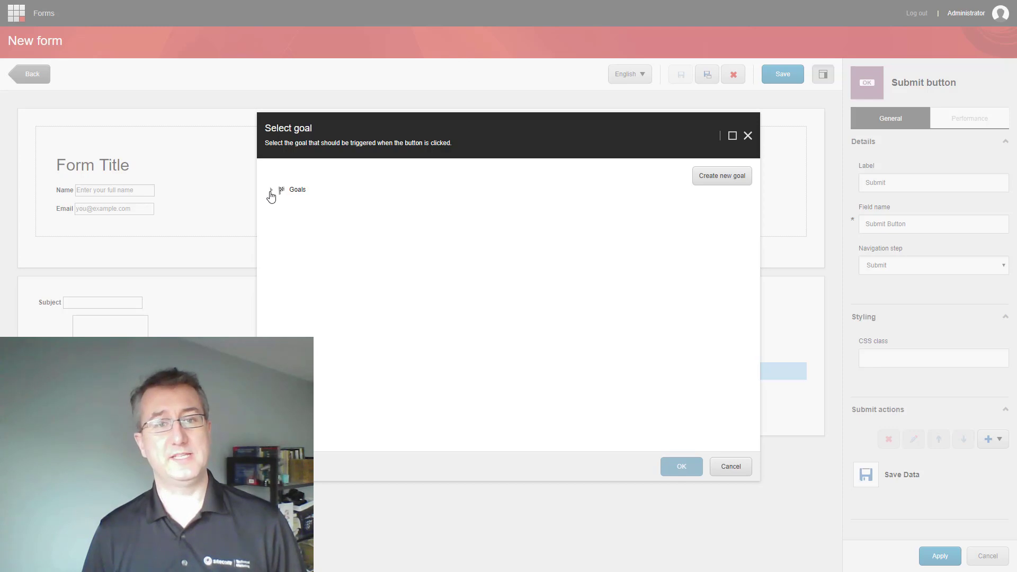
pyautogui.click(271, 190)
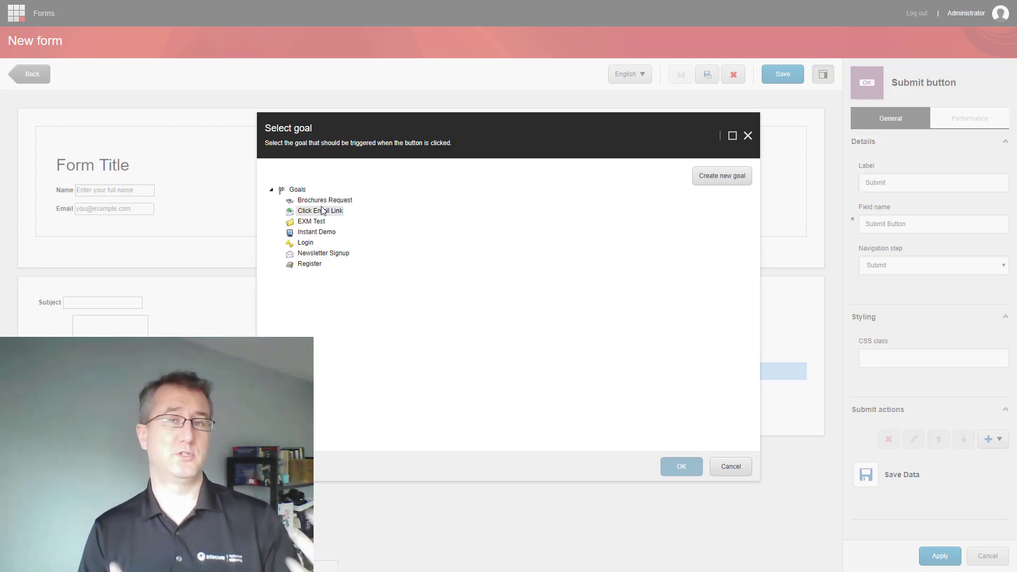
pyautogui.click(322, 235)
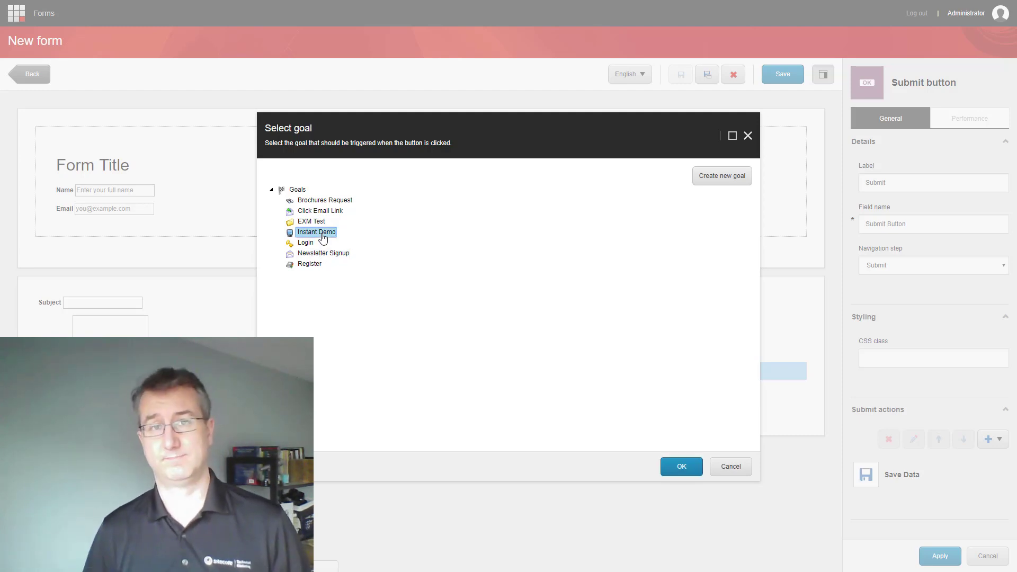
pyautogui.click(675, 468)
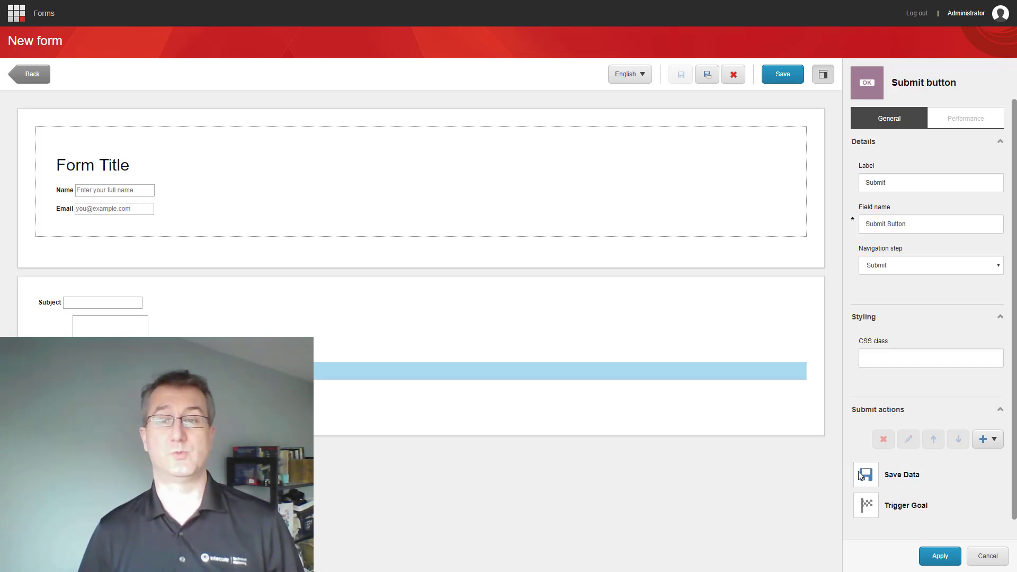
# Step: Move Save Data below Trigger Goal and apply the submit button settings
pyautogui.click(929, 475)
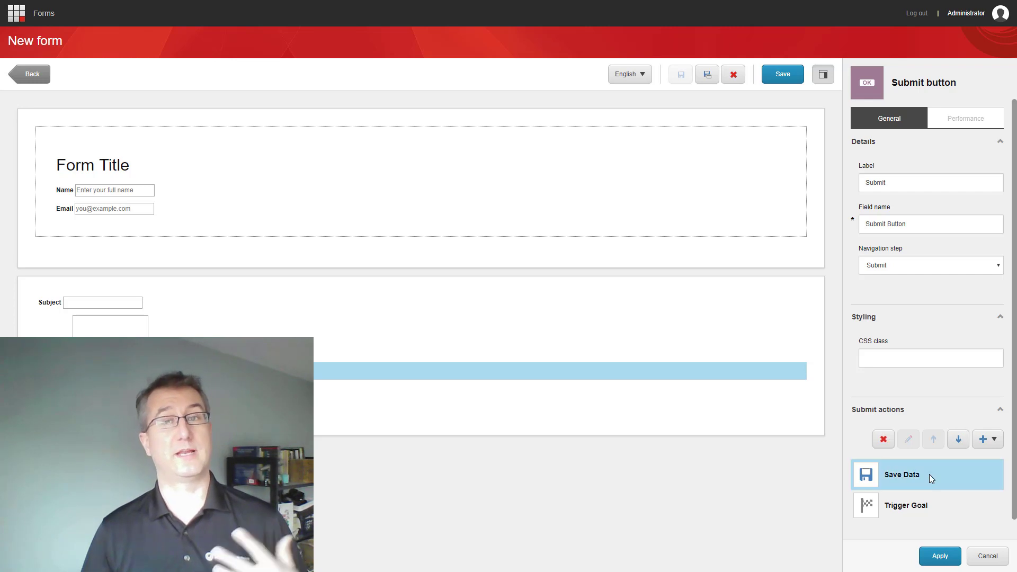
pyautogui.click(963, 443)
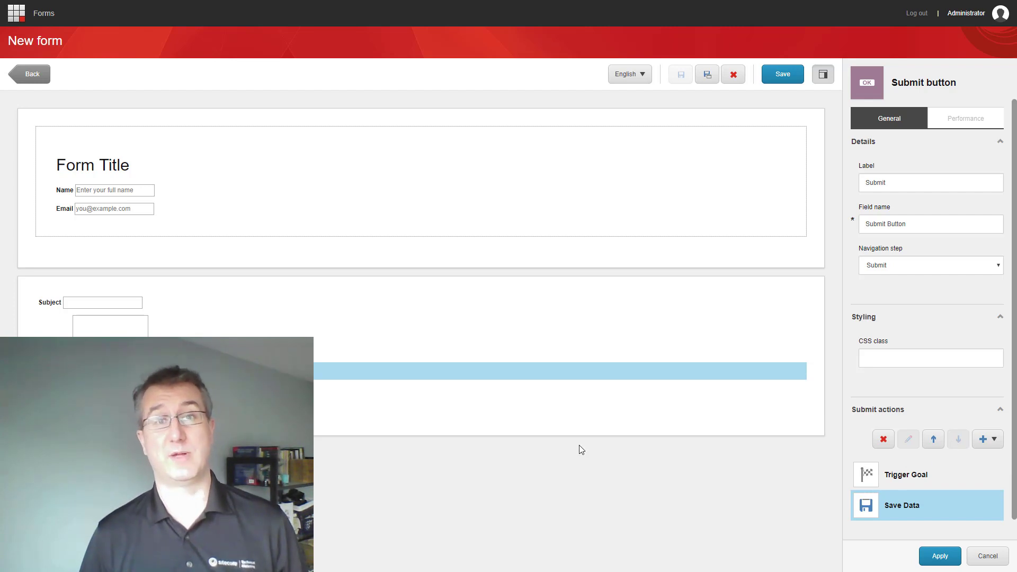
pyautogui.click(945, 554)
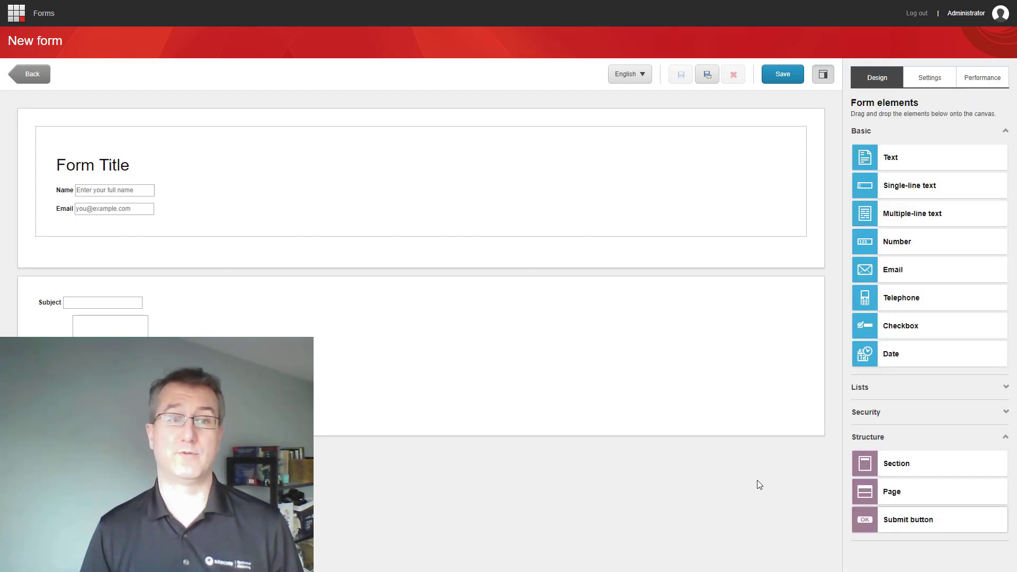
# Step: Save the two-page form with the name 'Submit Comments'
pyautogui.click(784, 76)
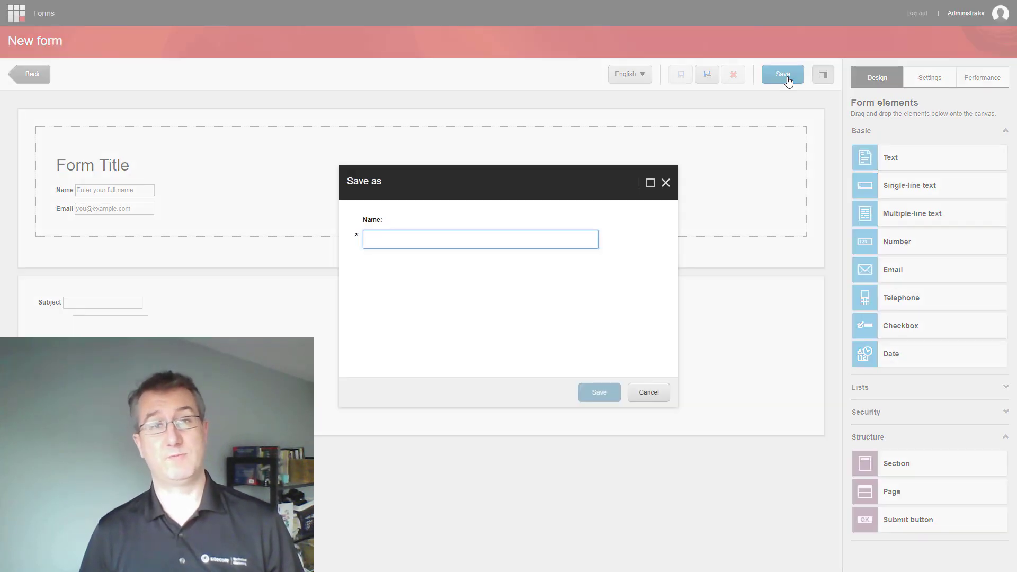
pyautogui.write('Submit Co')
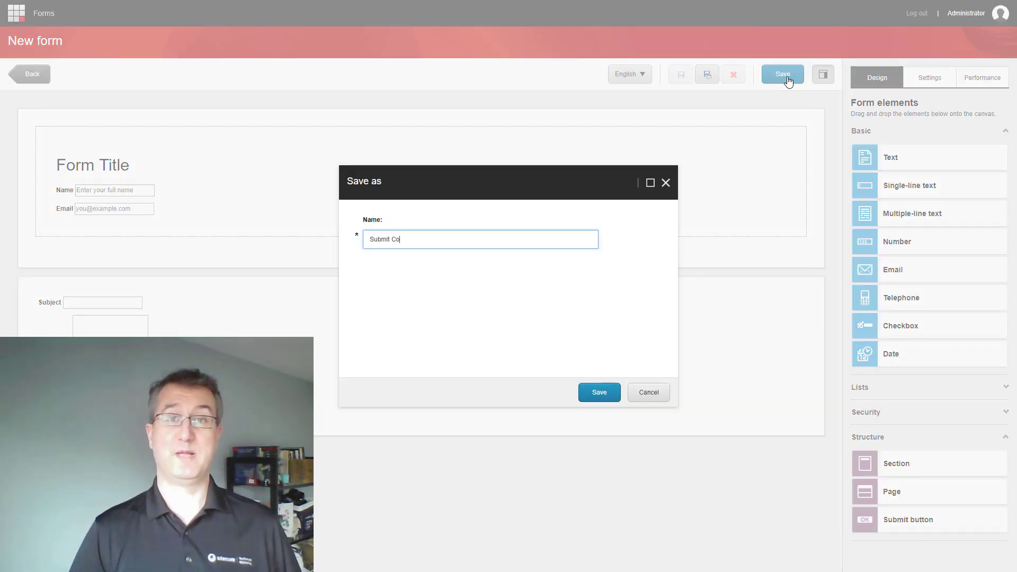
pyautogui.write('mments')
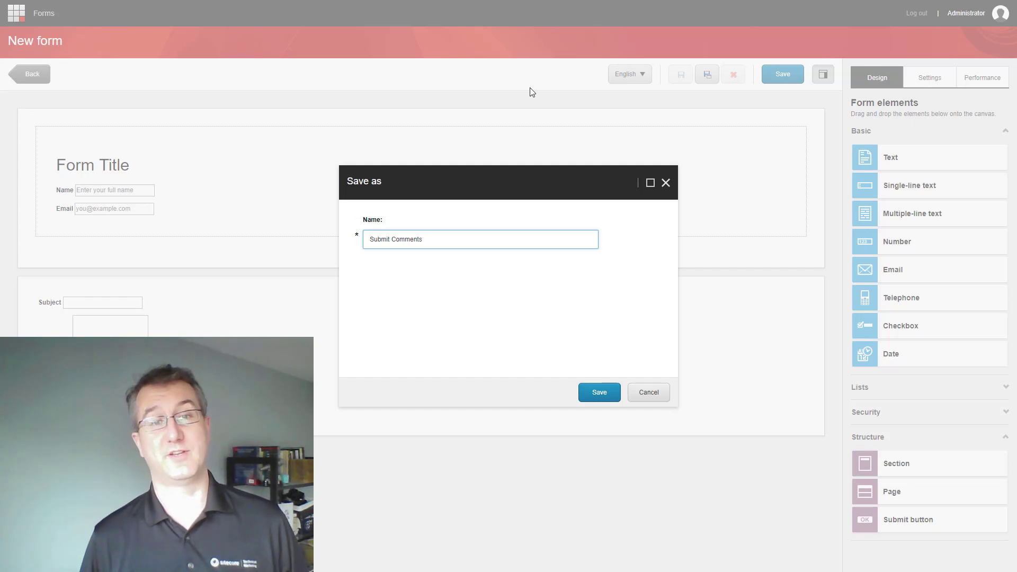
pyautogui.click(600, 393)
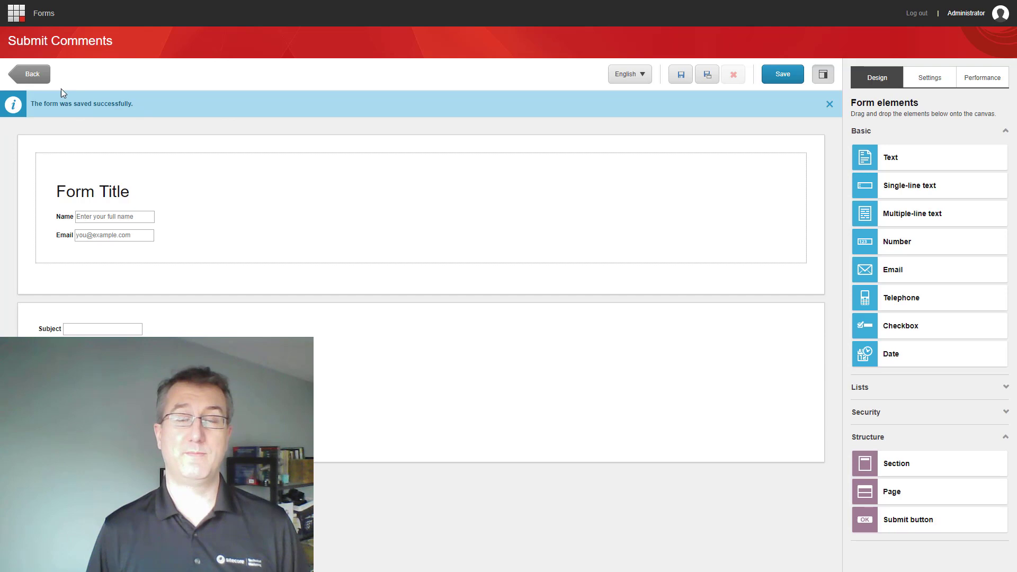
# Step: Go back to All forms and show the Performance stats for 'Submit Comments'
pyautogui.click(33, 74)
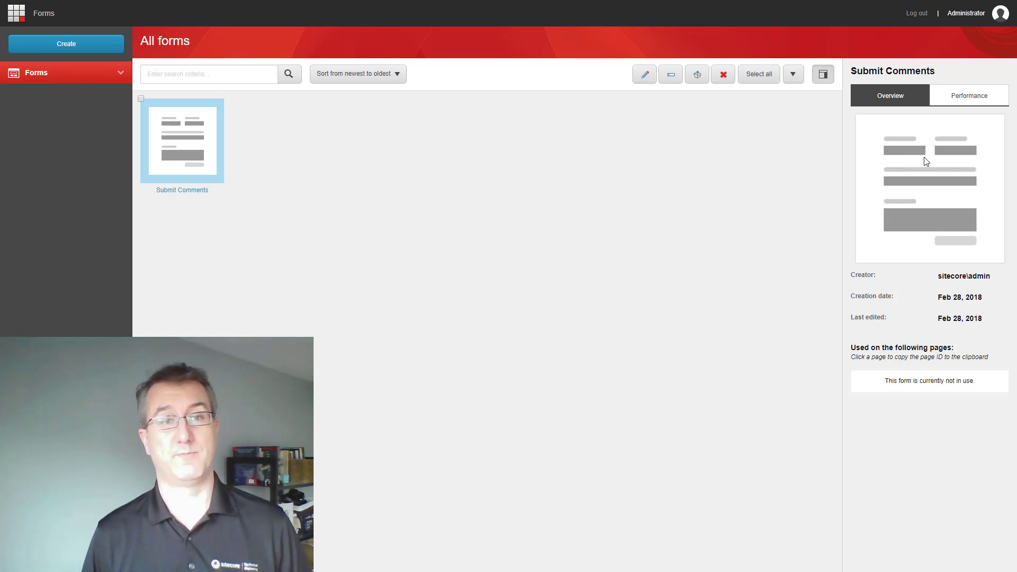
pyautogui.click(963, 98)
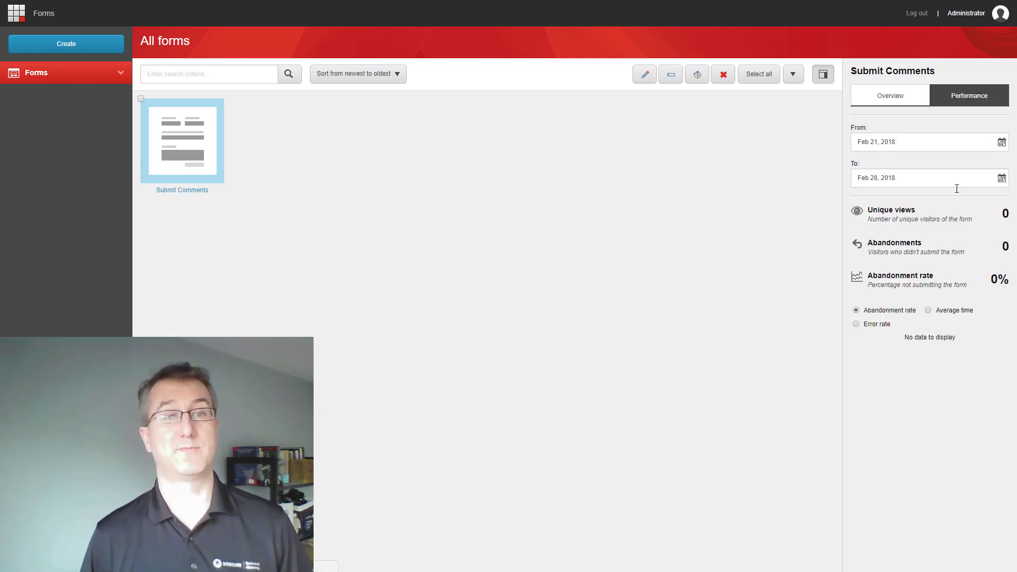